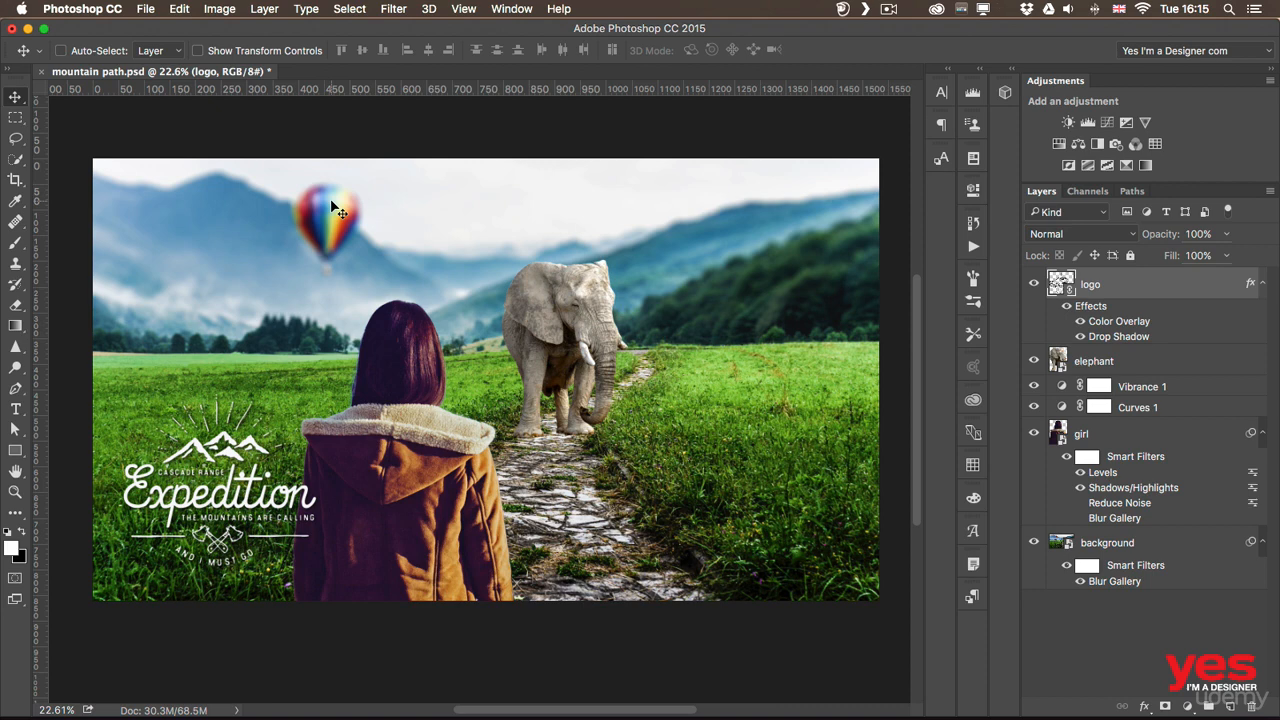
Step: Start saving the mountain path document in Photoshop PDF format with its layers included
{"action": "left_click", "coordinate": [146, 10]}
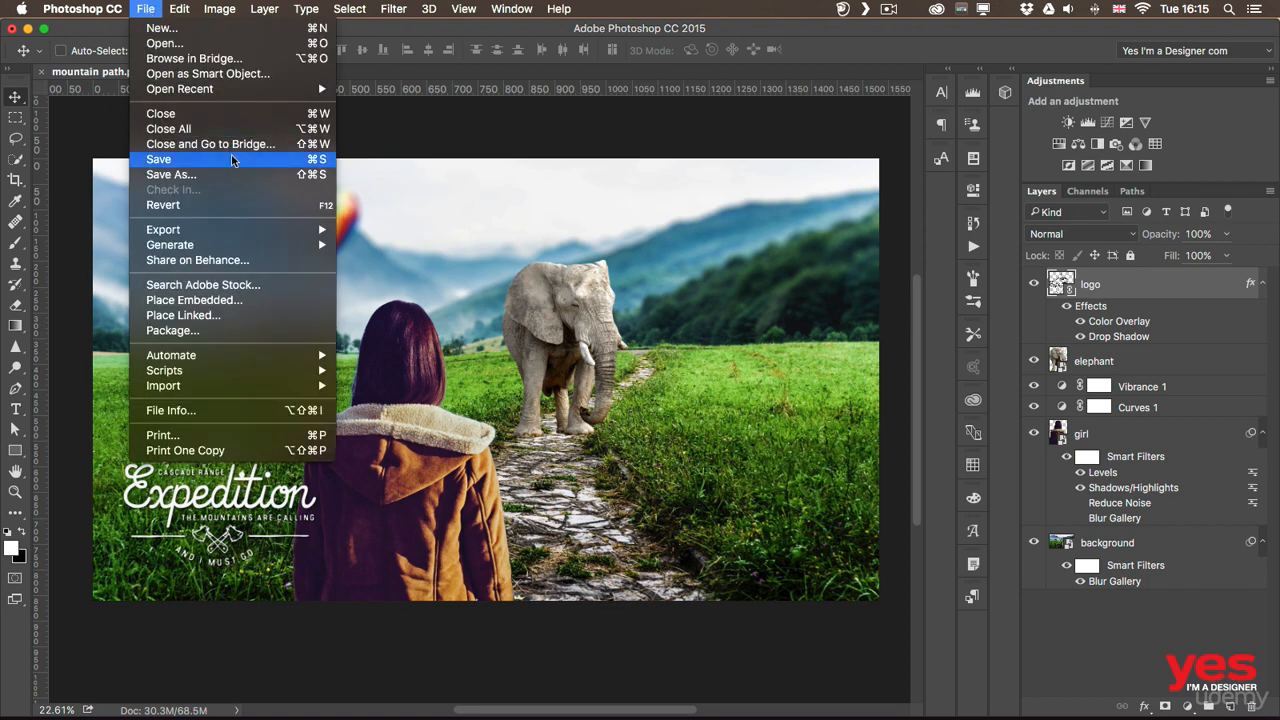
{"action": "left_click", "coordinate": [209, 175]}
{"action": "left_click", "coordinate": [566, 530]}
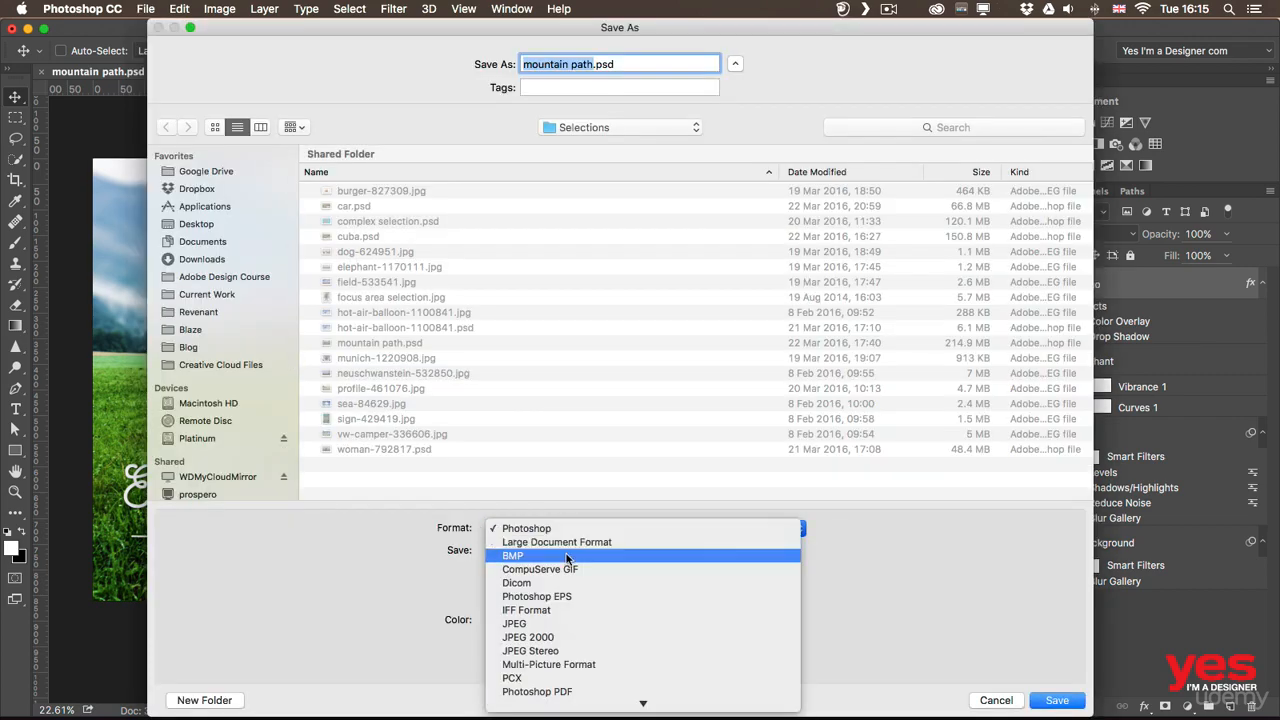
{"action": "scroll", "coordinate": [566, 557], "scroll_direction": "down", "scroll_amount": 3}
{"action": "left_click", "coordinate": [560, 575]}
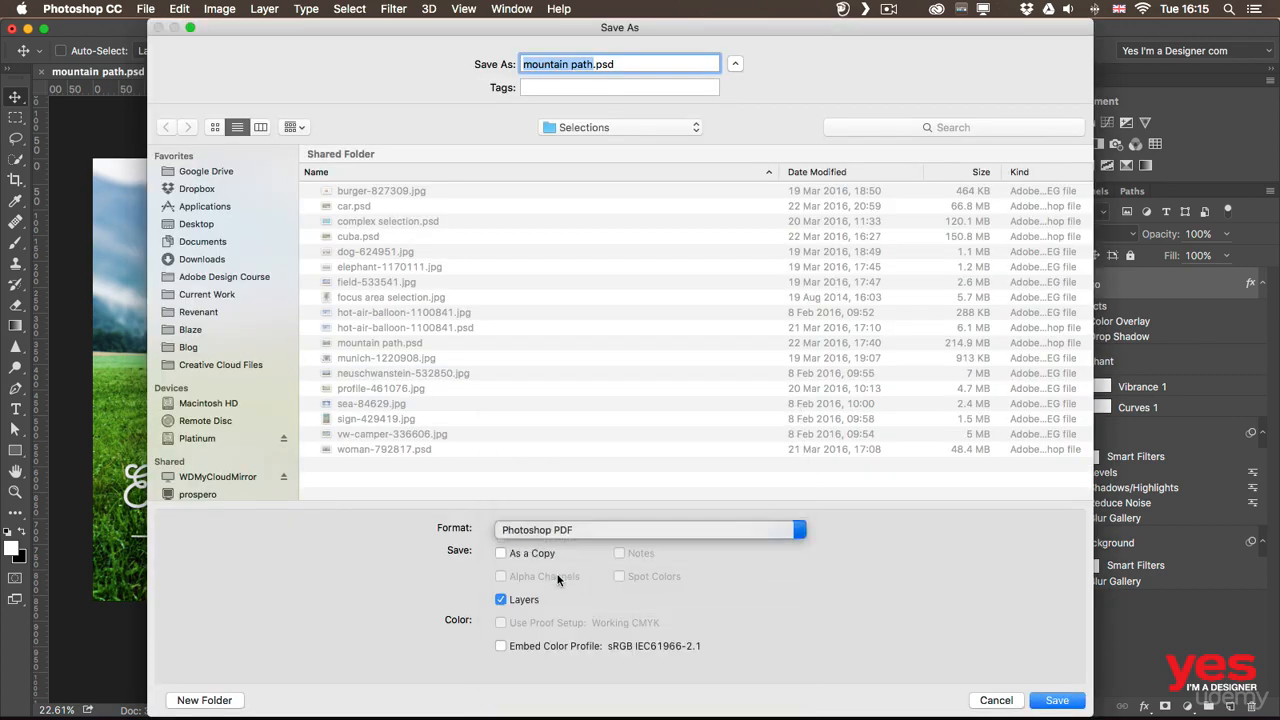
{"action": "key", "text": "Return"}
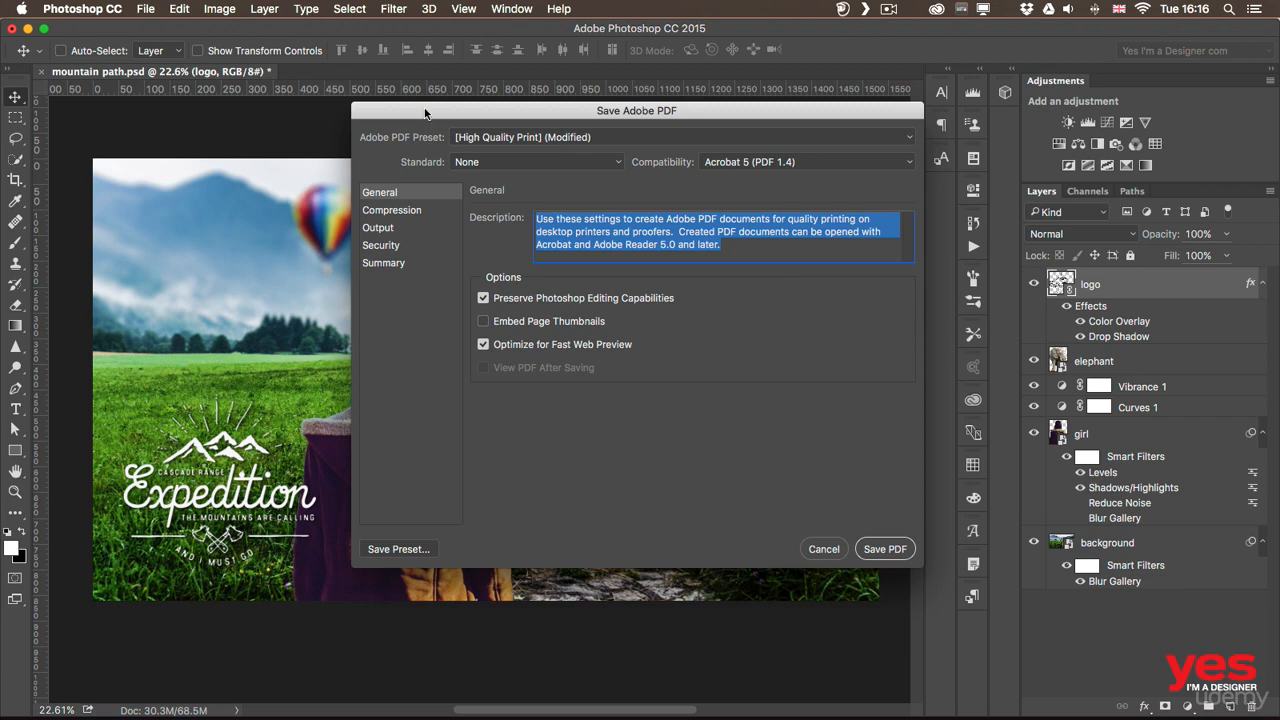
Step: Try the [High Quality Print] PDF preset, and switch to the [PDF/X-1a:2001] preset
{"action": "left_click", "coordinate": [498, 138]}
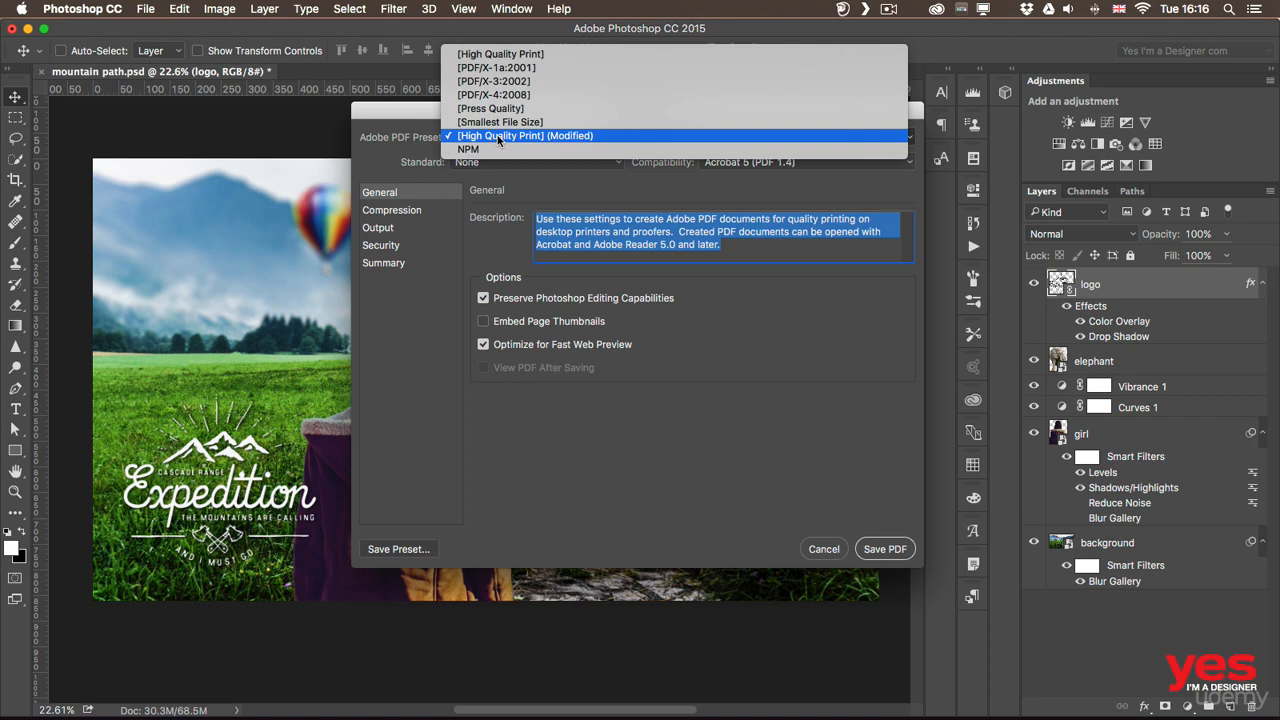
{"action": "left_click", "coordinate": [500, 54]}
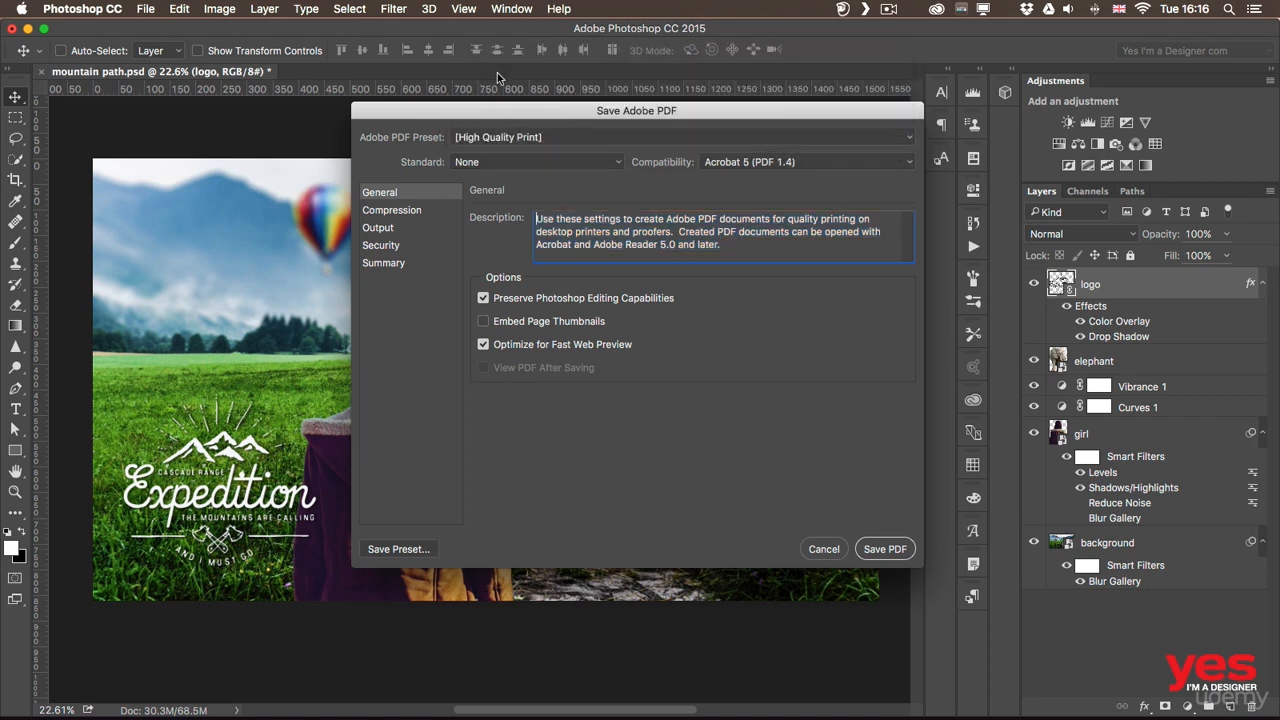
{"action": "left_click", "coordinate": [512, 140]}
{"action": "left_click", "coordinate": [515, 150]}
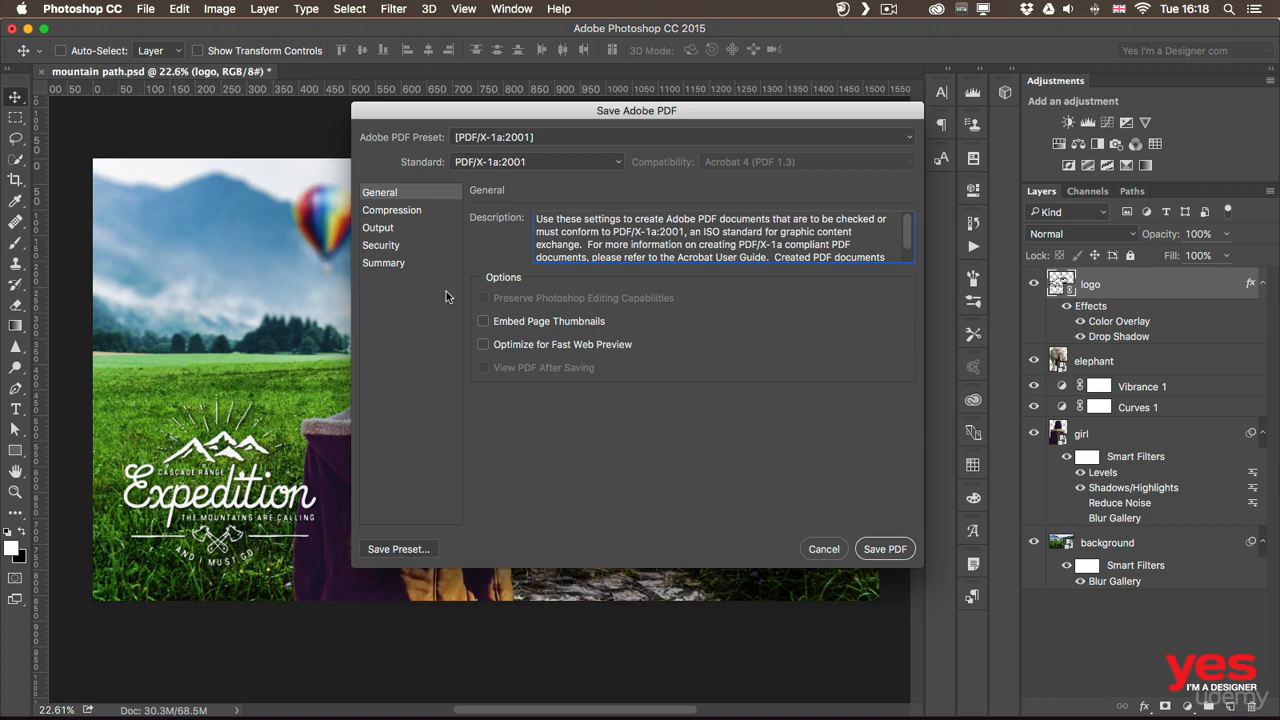
Step: In the PDF security settings, apply the [High Quality Print] preset and enable the permissions password restriction, checking the allowed printing resolutions
{"action": "left_click", "coordinate": [395, 247]}
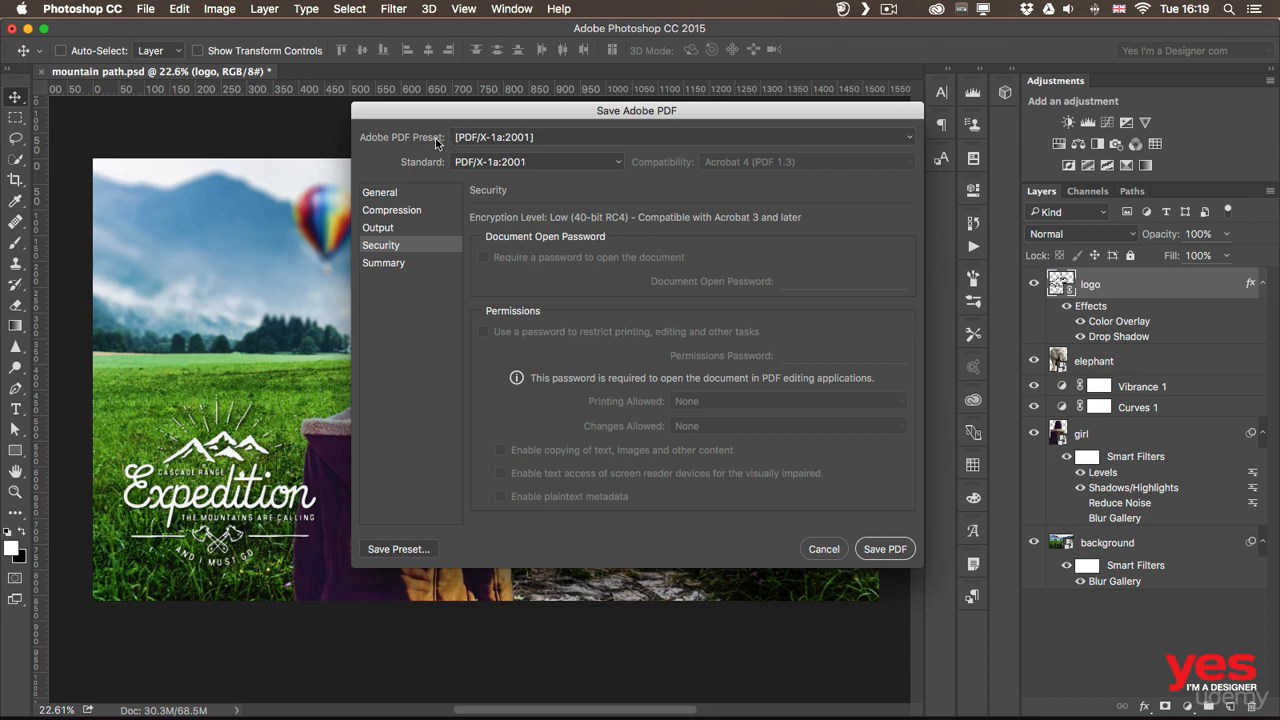
{"action": "left_click", "coordinate": [484, 136]}
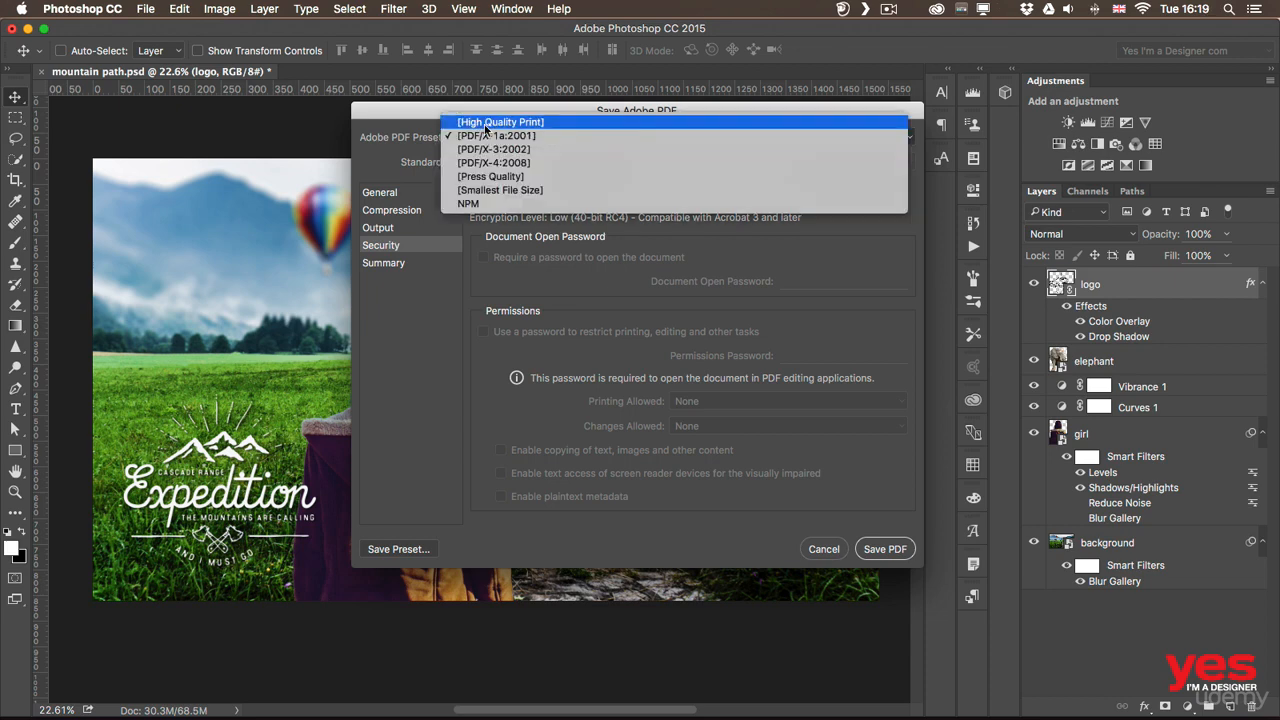
{"action": "left_click", "coordinate": [485, 124]}
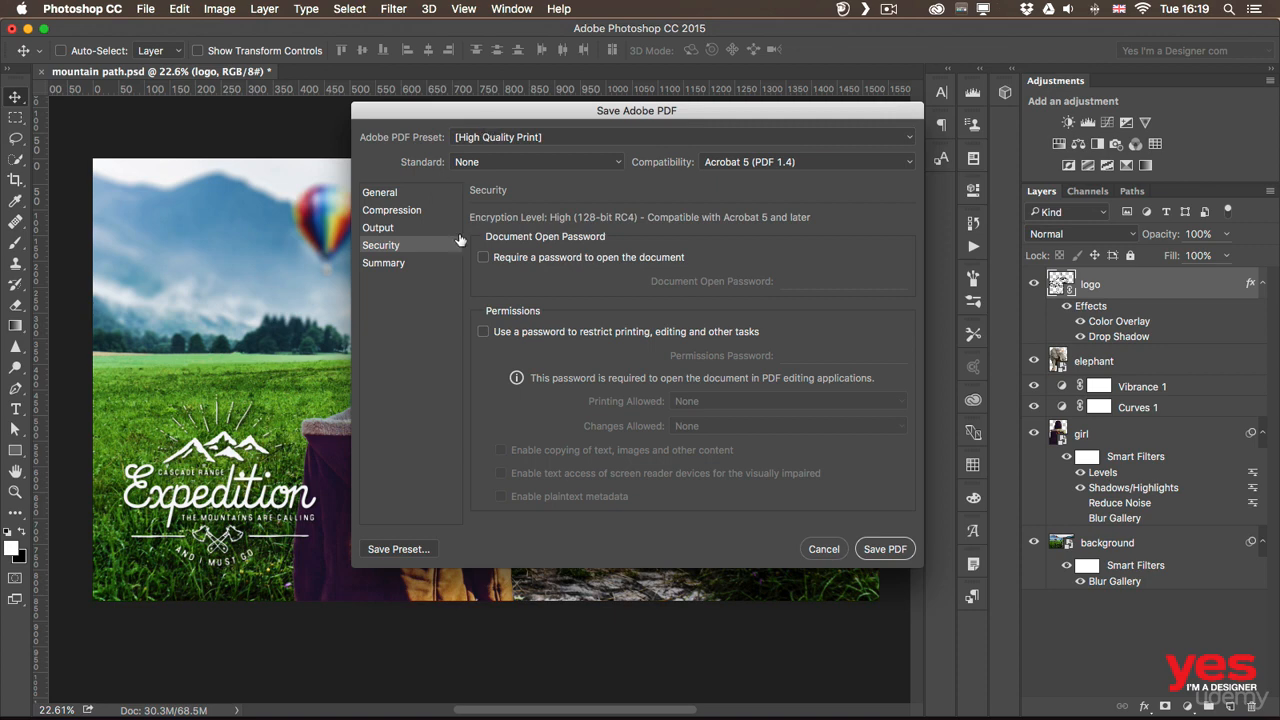
{"action": "left_click", "coordinate": [540, 331]}
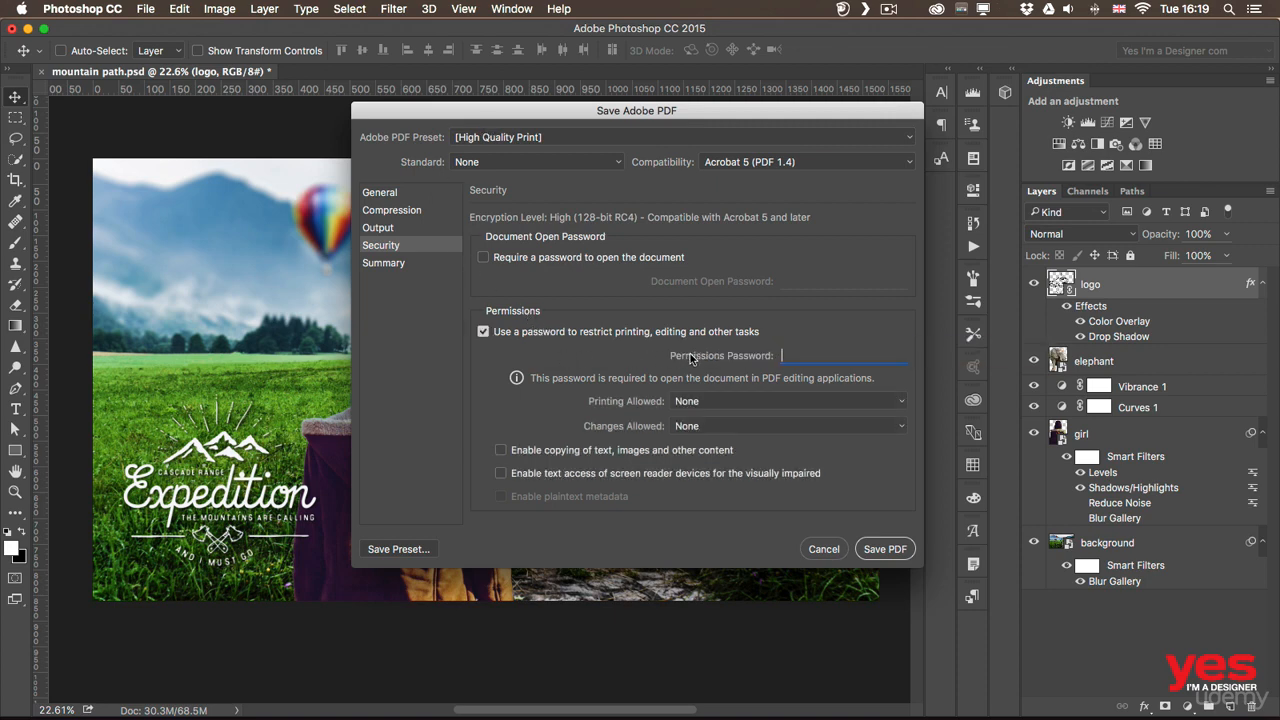
{"action": "left_click", "coordinate": [708, 406]}
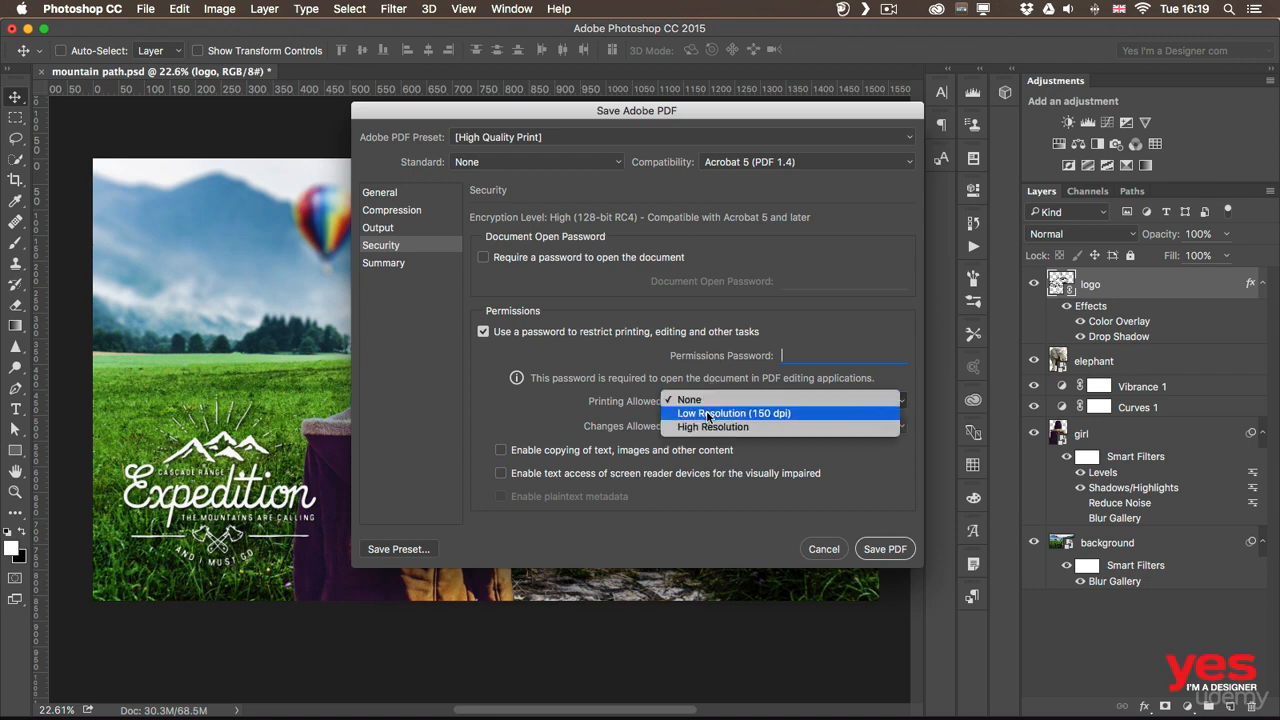
{"action": "left_click", "coordinate": [602, 405]}
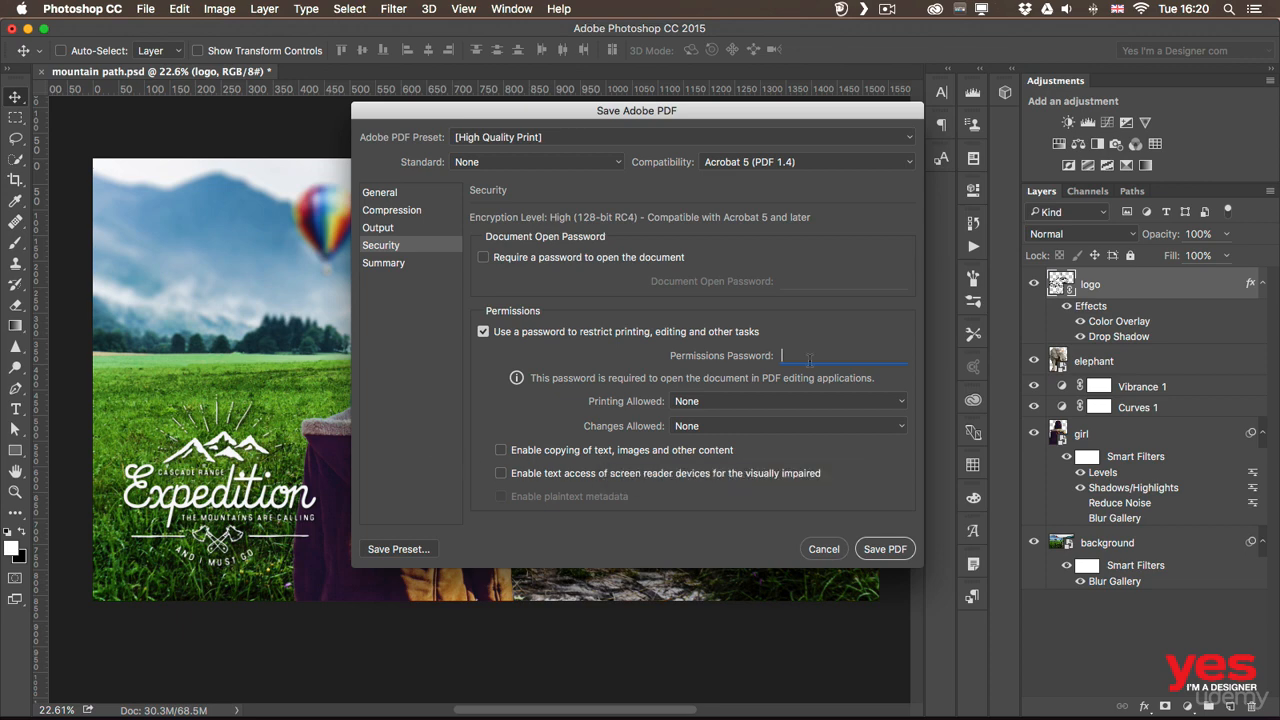
Step: In the PDF output settings, apply the [PDF/X-1a:2001] preset and set the destination profile to Coated FOGRA39 (ISO 12647-2:2004)
{"action": "left_click", "coordinate": [415, 230]}
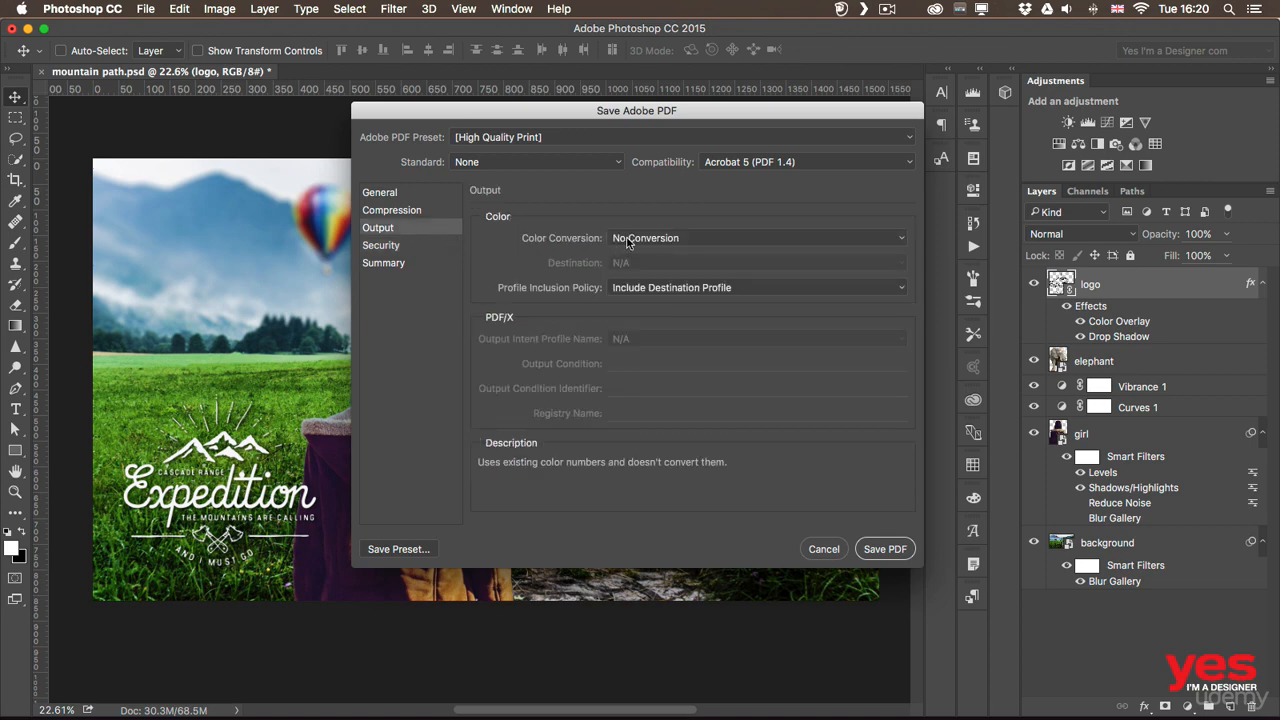
{"action": "left_click", "coordinate": [521, 138]}
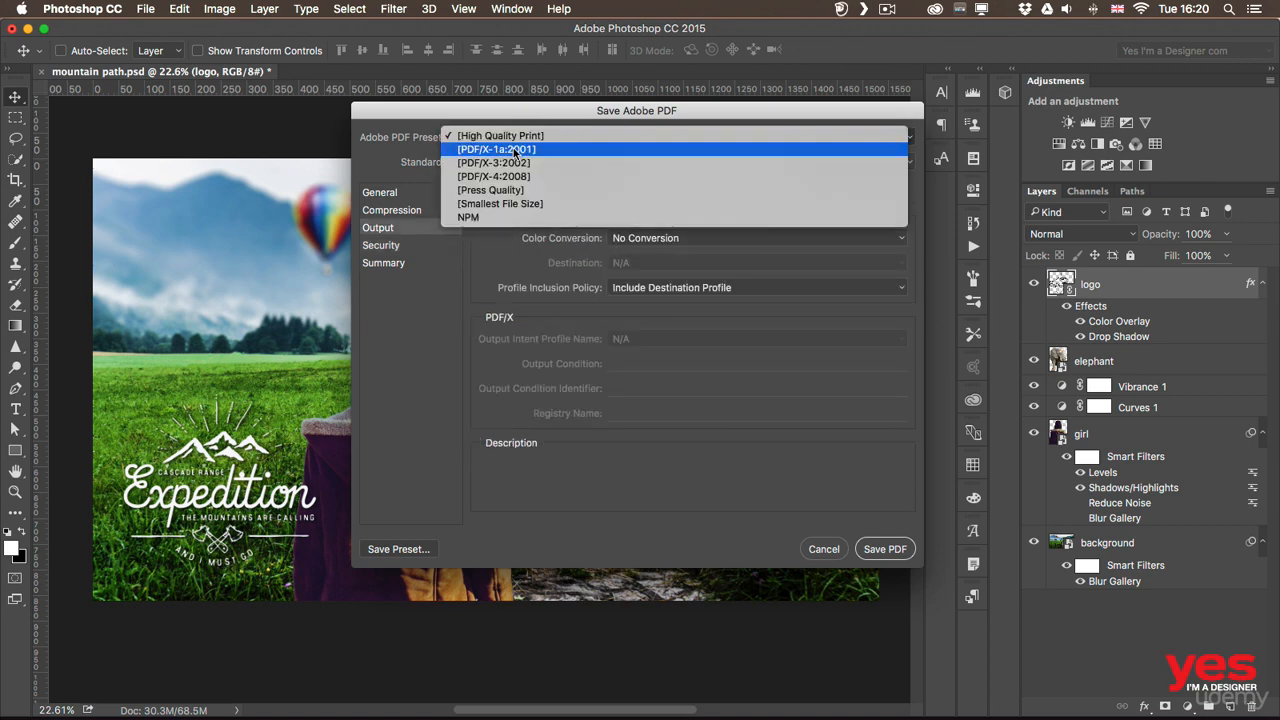
{"action": "left_click", "coordinate": [515, 150]}
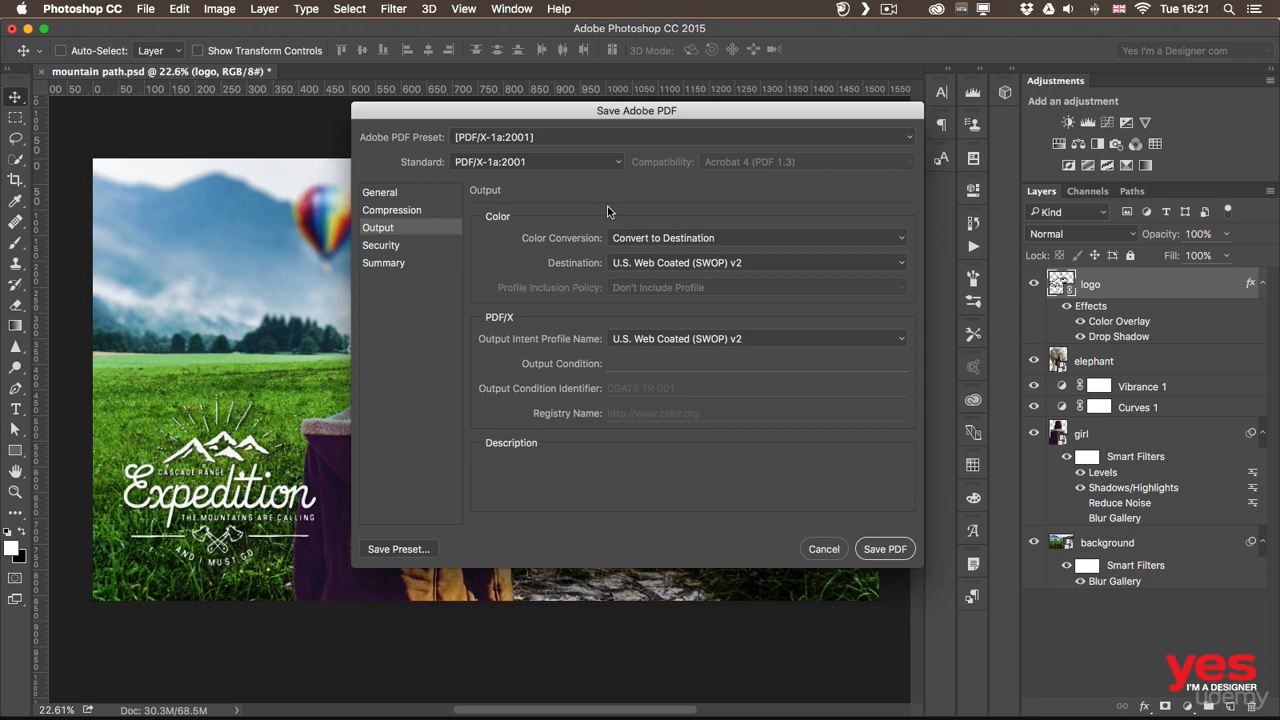
{"action": "left_click", "coordinate": [660, 263]}
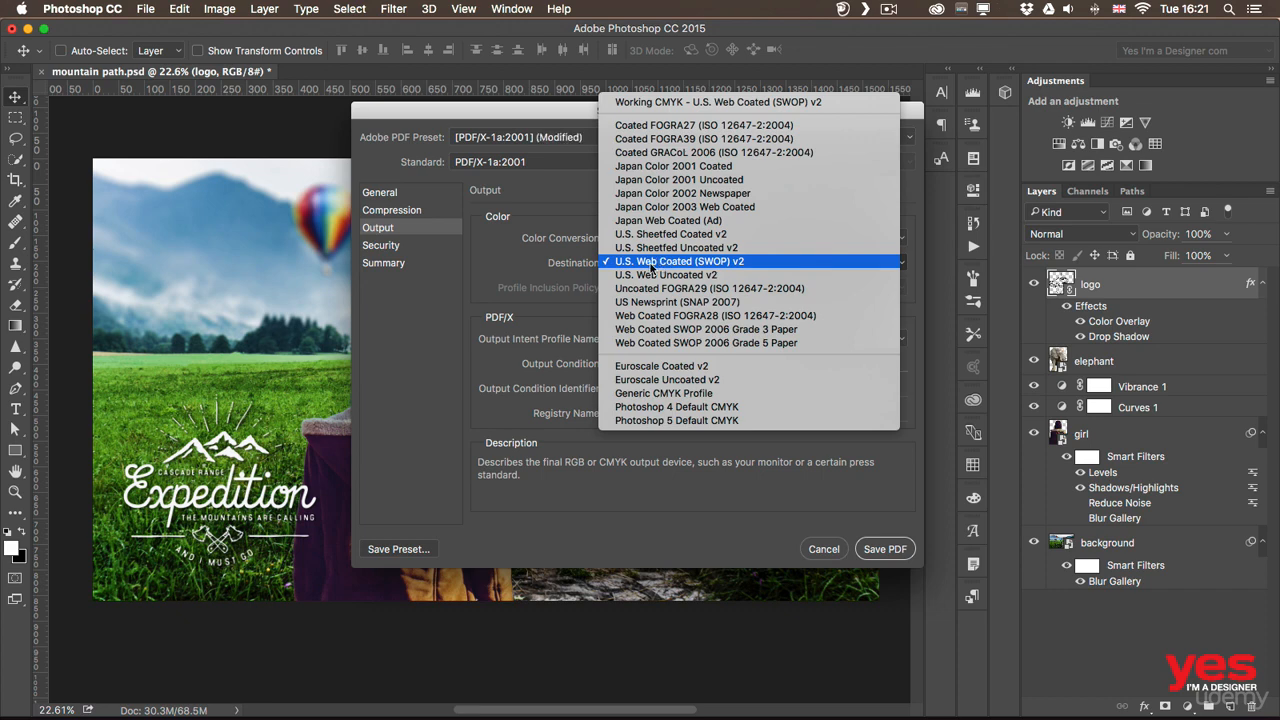
{"action": "left_click", "coordinate": [653, 140]}
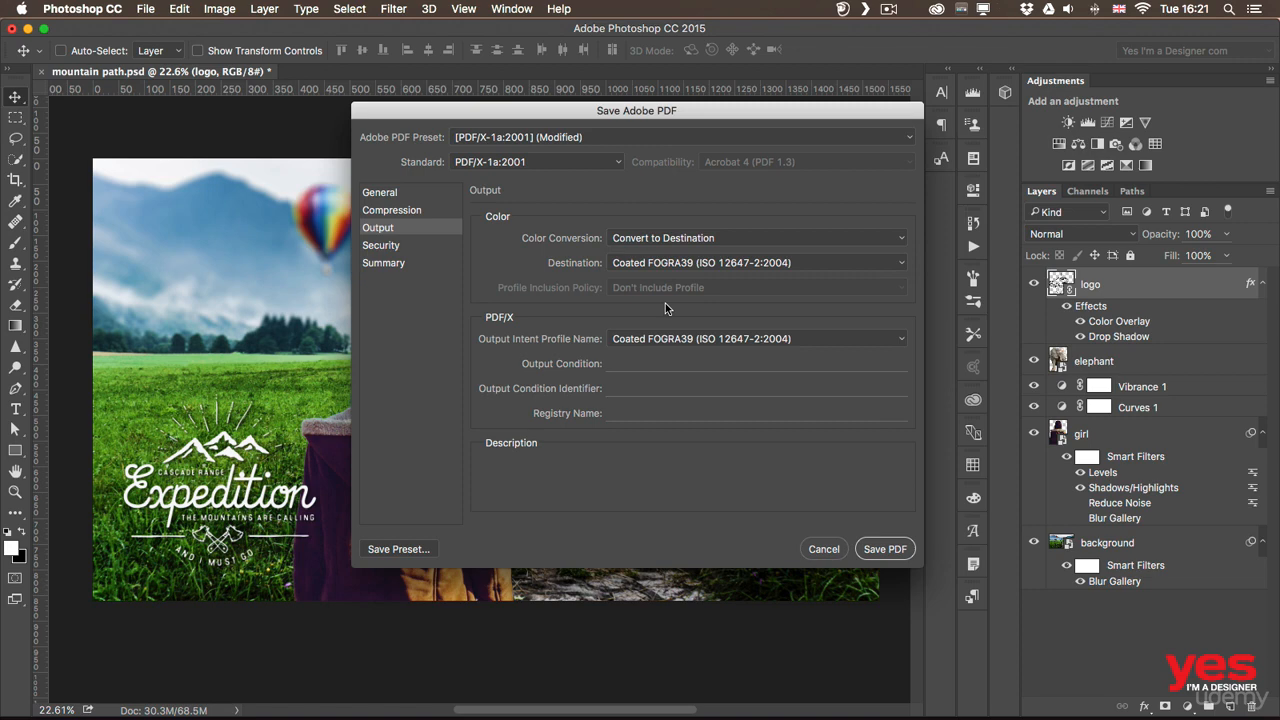
{"action": "mouse_move", "coordinate": [647, 296]}
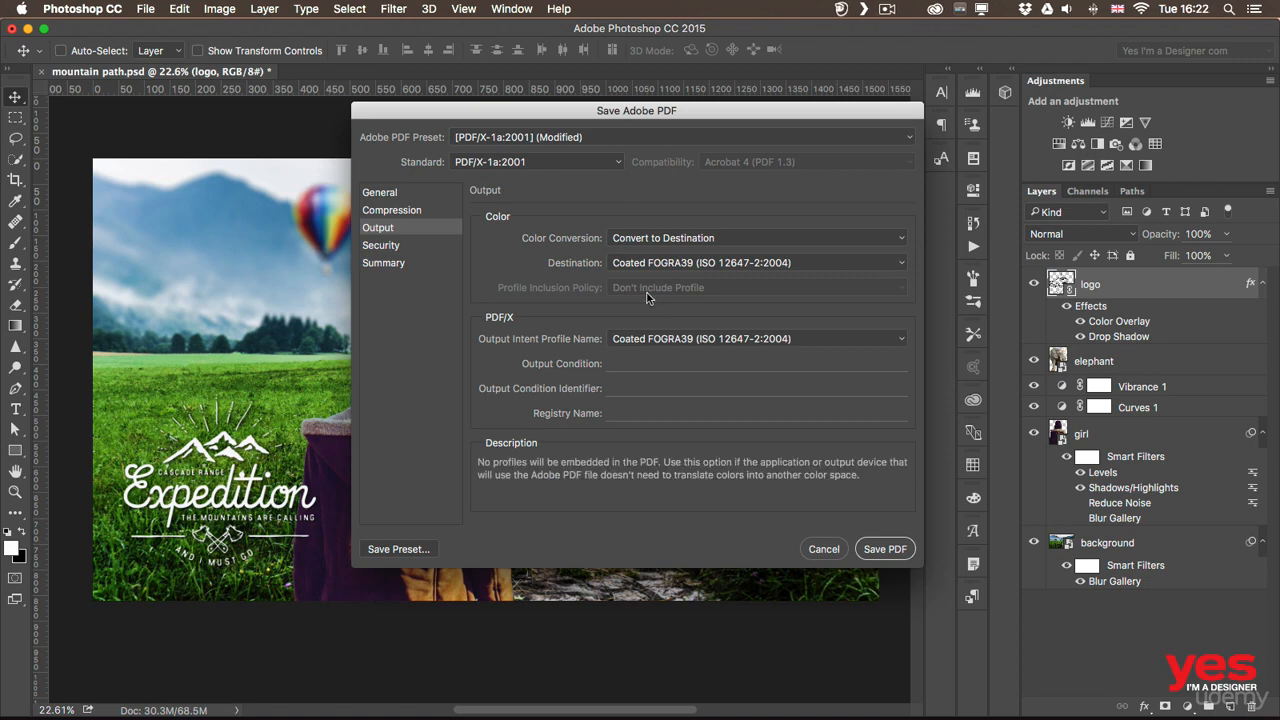
Step: Examine the PDF compression settings and the available compression types
{"action": "left_click", "coordinate": [380, 212]}
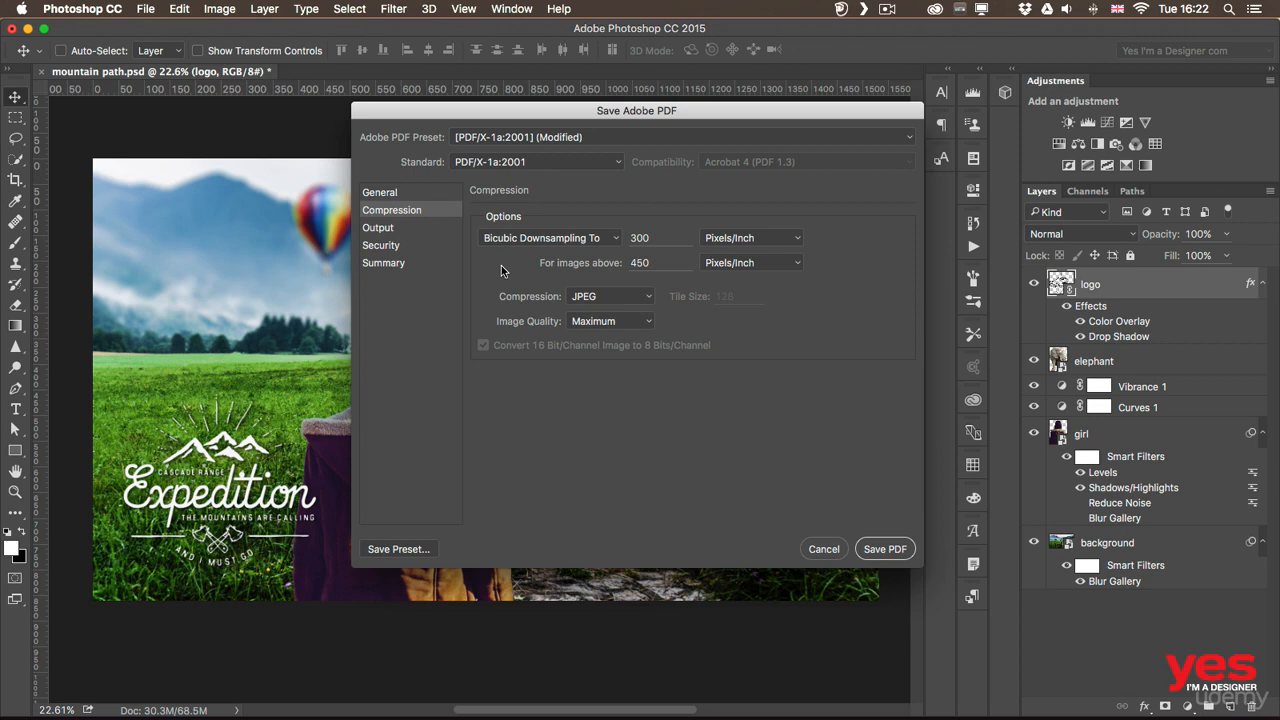
{"action": "left_click", "coordinate": [620, 295]}
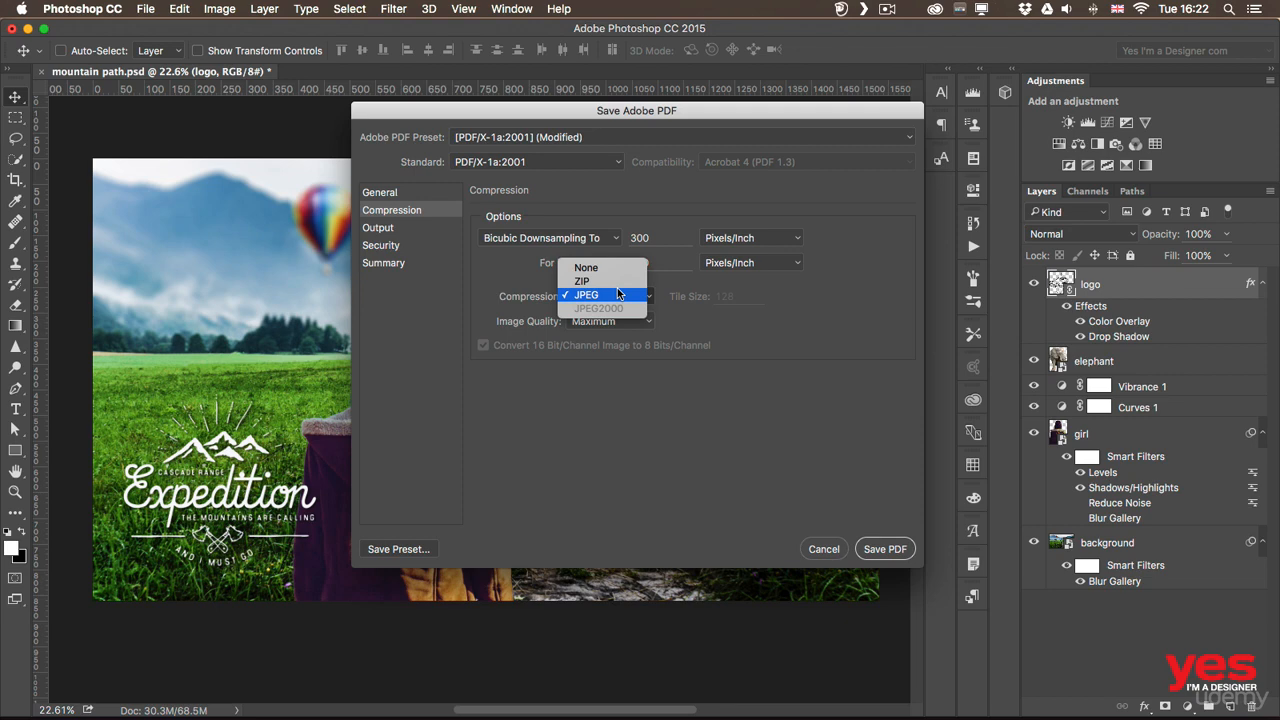
{"action": "left_click", "coordinate": [517, 262]}
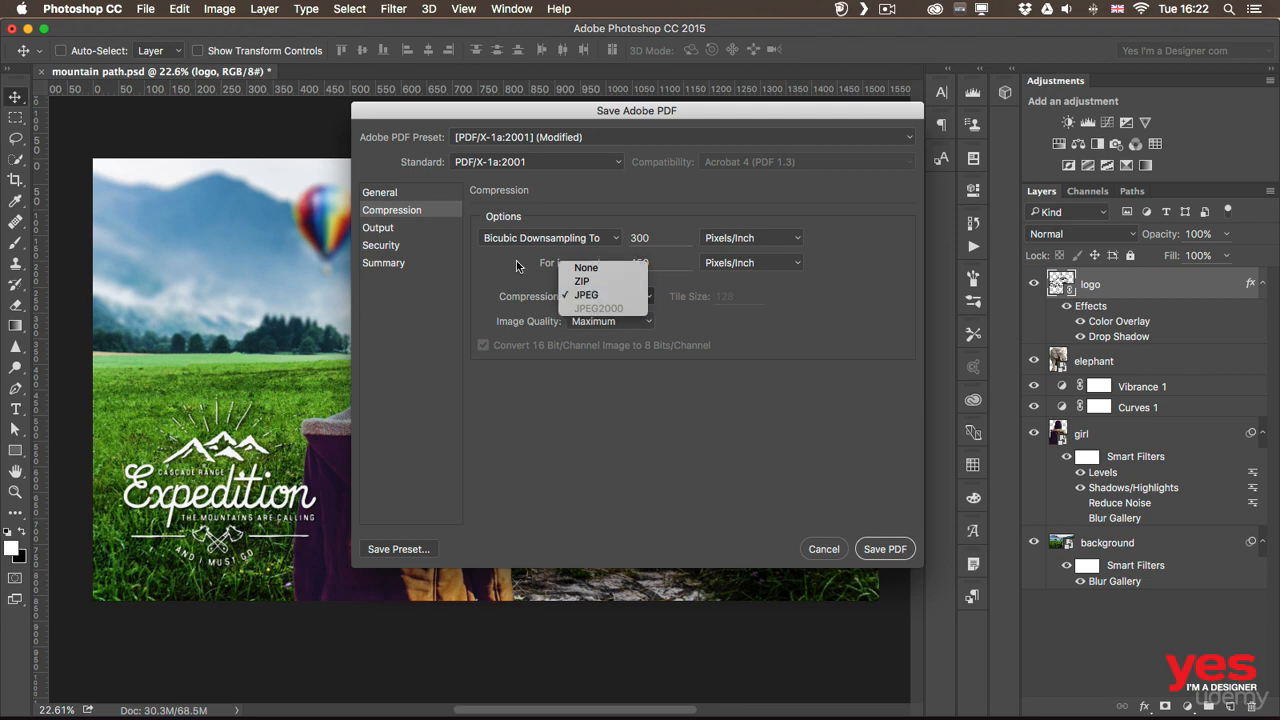
Step: Apply the [Smallest File Size] PDF preset, and cancel the PDF export
{"action": "left_click", "coordinate": [490, 142]}
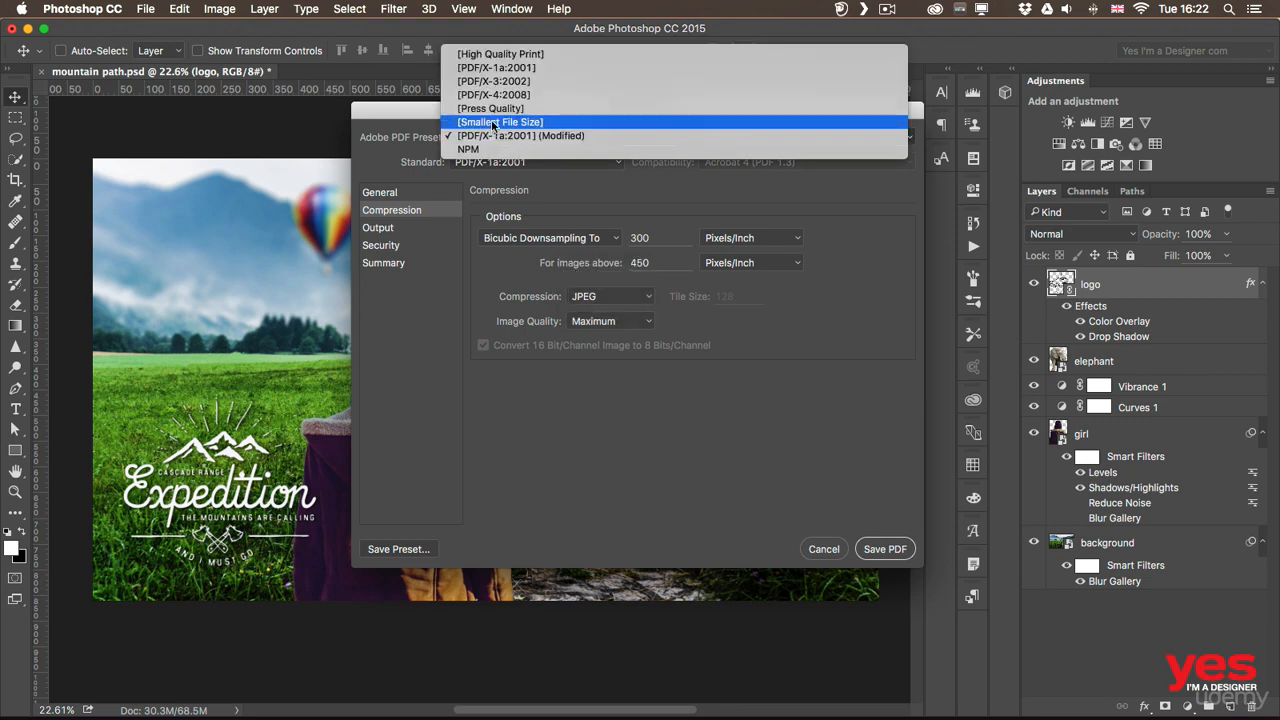
{"action": "left_click", "coordinate": [492, 123]}
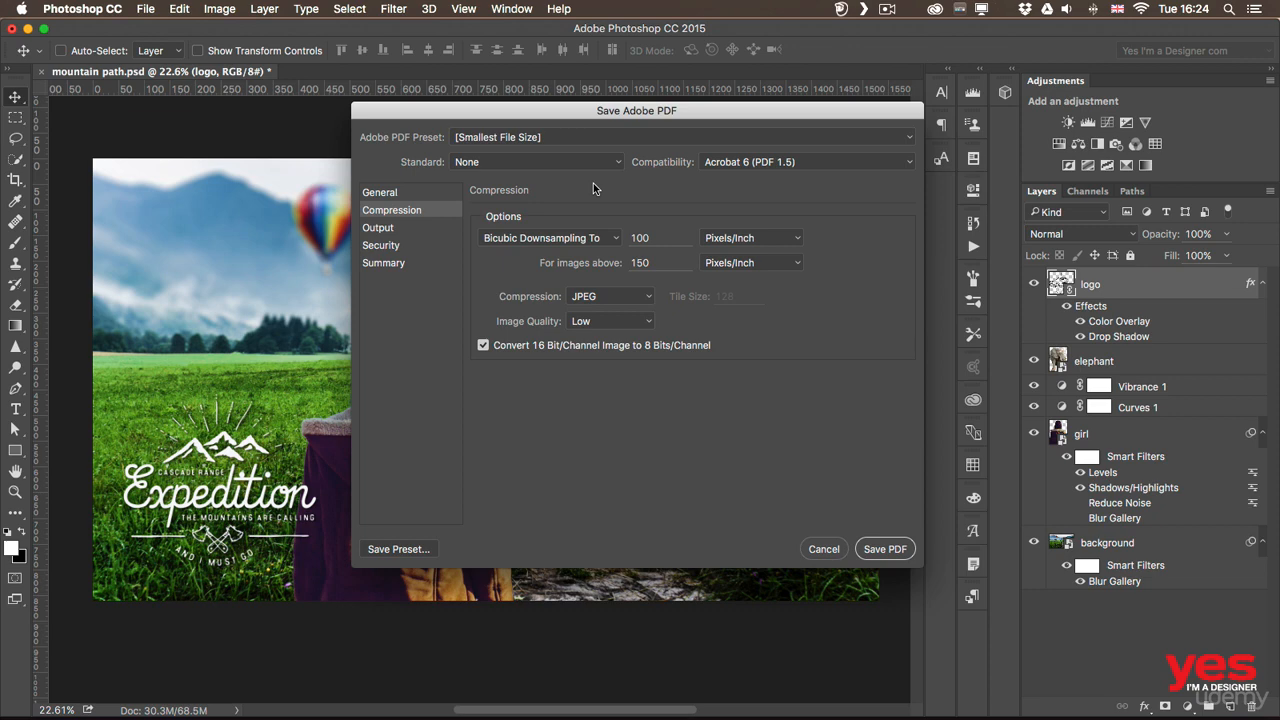
{"action": "left_click", "coordinate": [824, 548]}
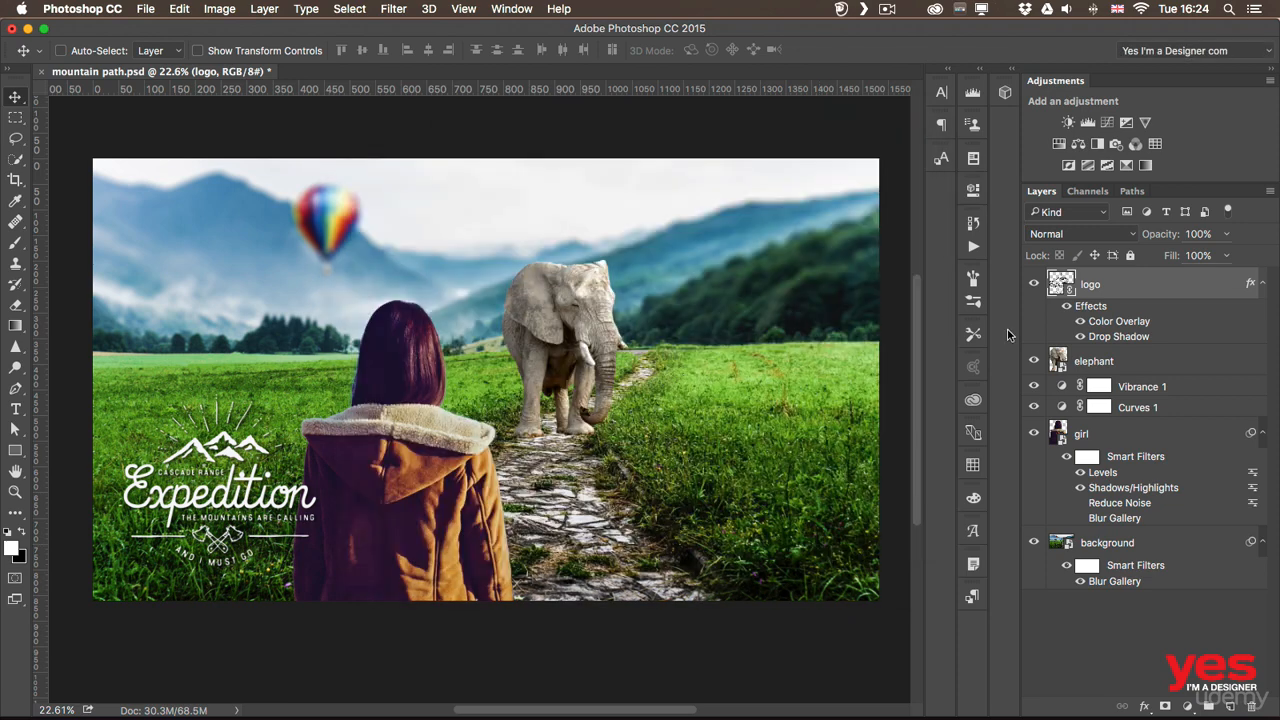
Step: Switch to Chrome to view the print bleed and trim line diagram, and return to Photoshop
{"action": "key", "text": "super+Tab"}
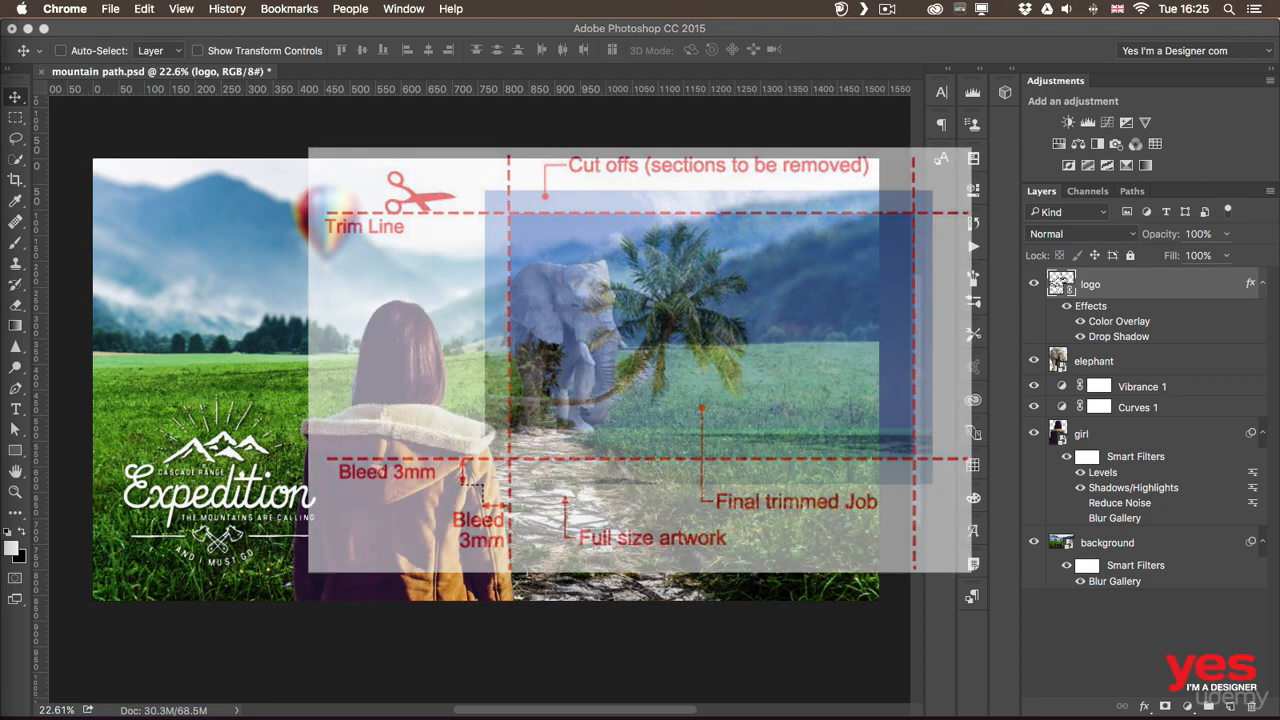
{"action": "left_click", "coordinate": [302, 264]}
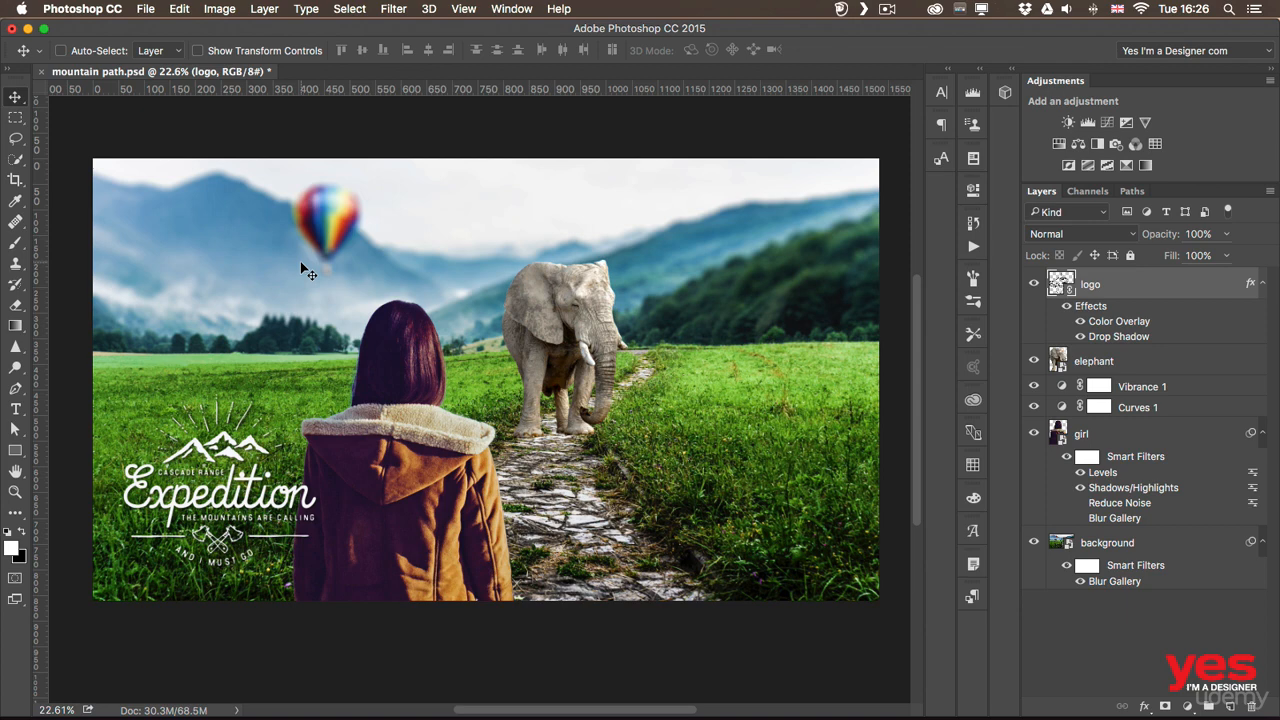
Step: Add a new layer above the logo layer and fill it with the white foreground color
{"action": "left_click", "coordinate": [1230, 706]}
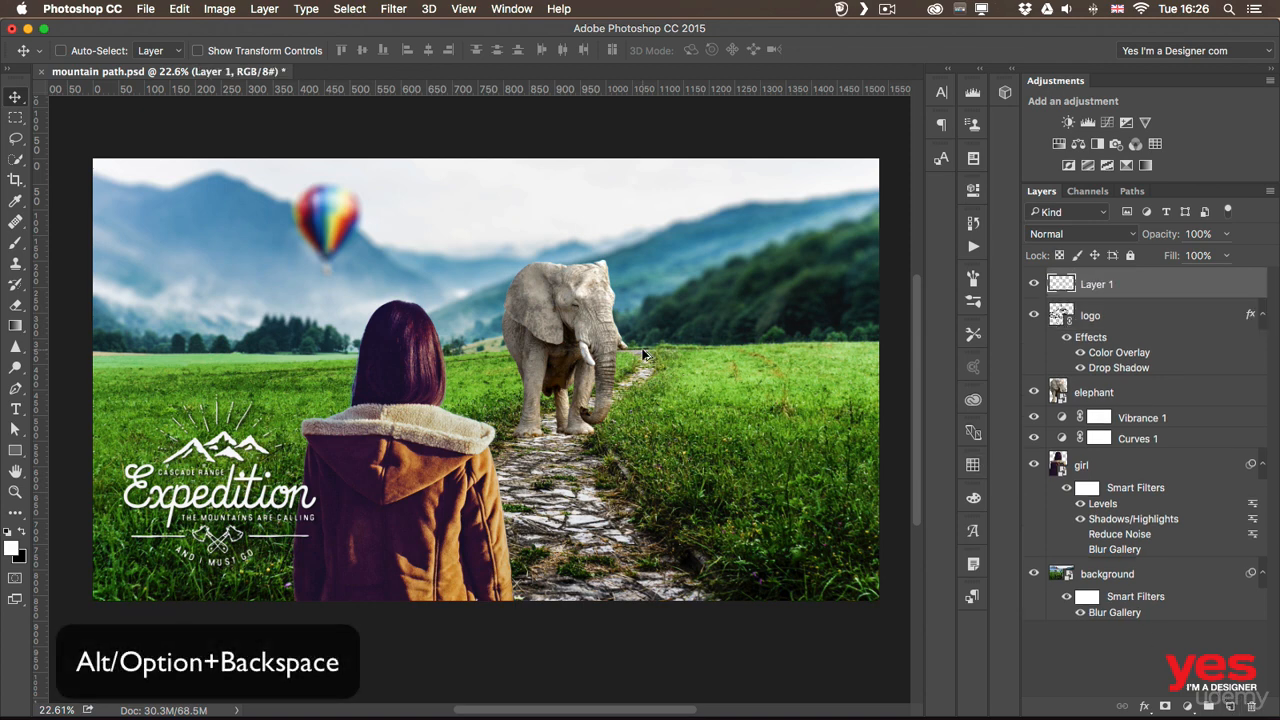
{"action": "key", "text": "alt+BackSpace"}
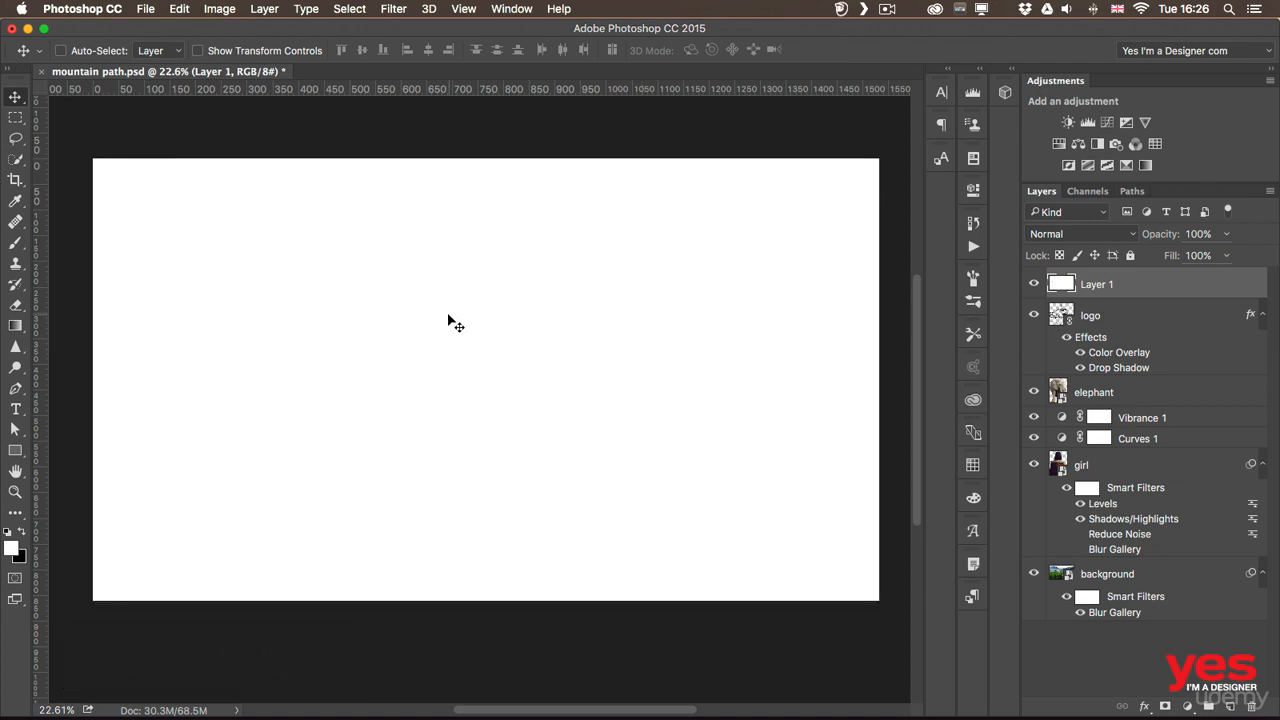
{"action": "left_click", "coordinate": [182, 10]}
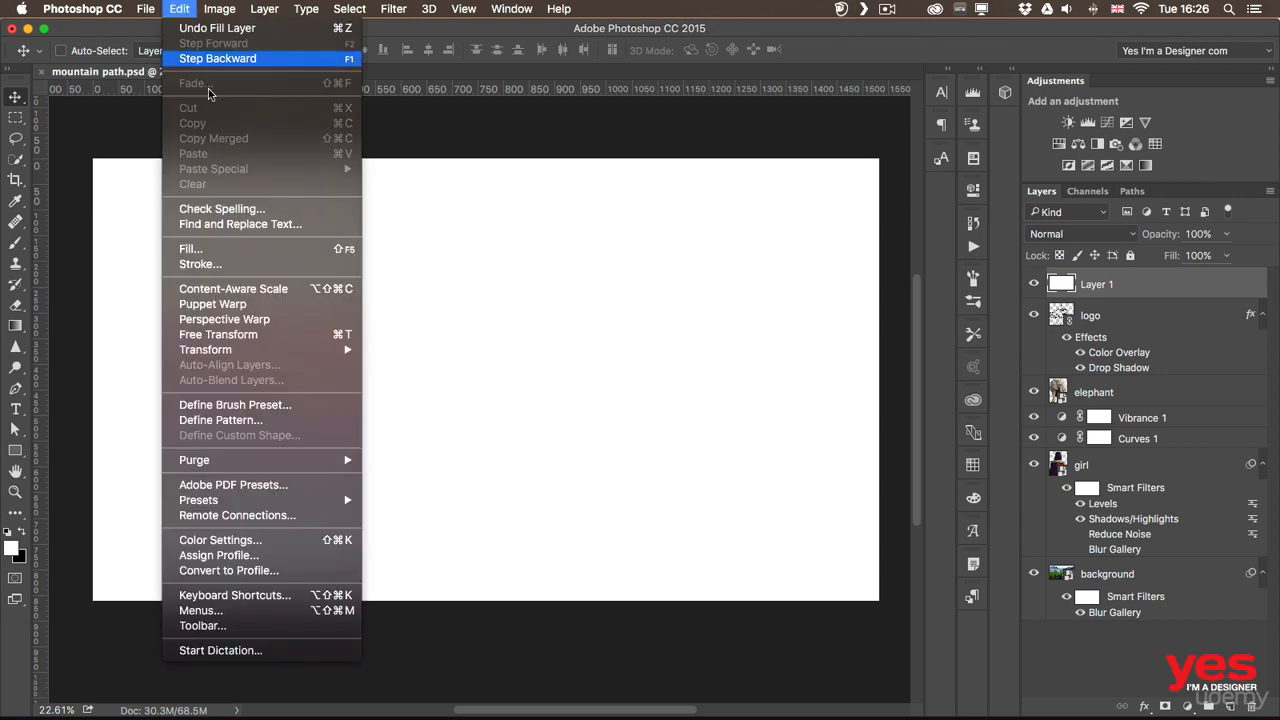
{"action": "left_click", "coordinate": [250, 335]}
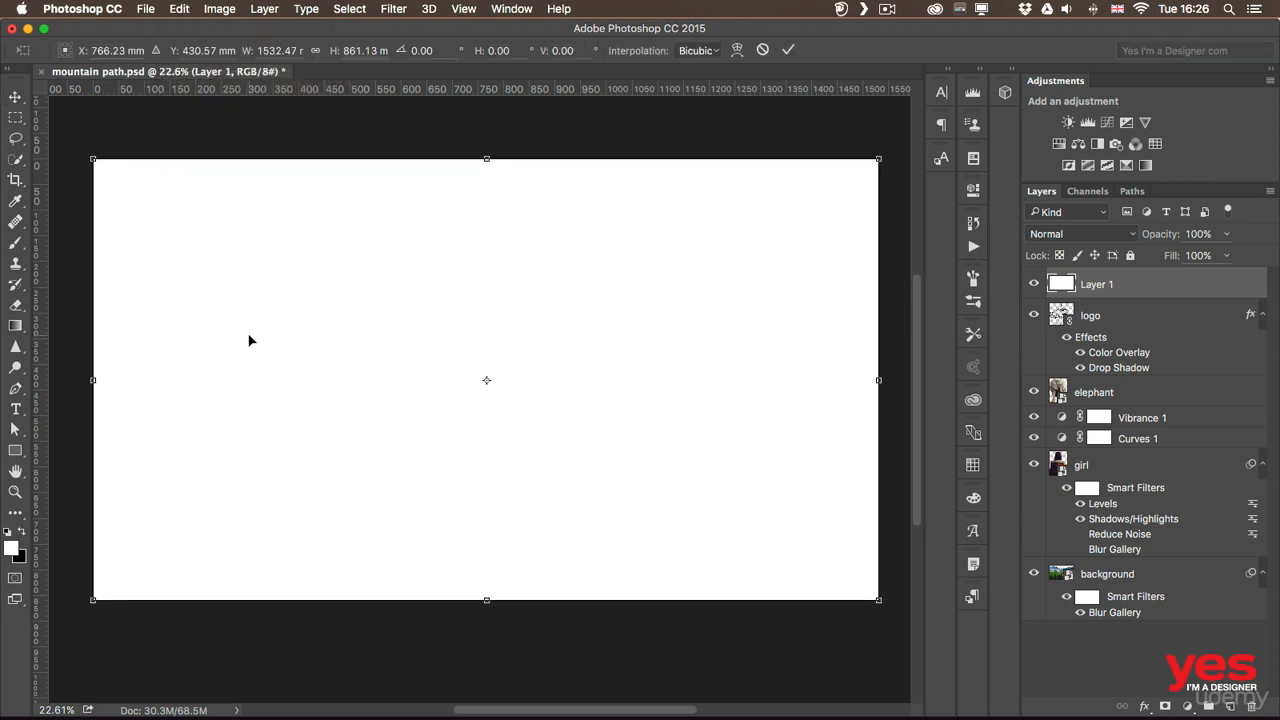
{"action": "left_click", "coordinate": [288, 50]}
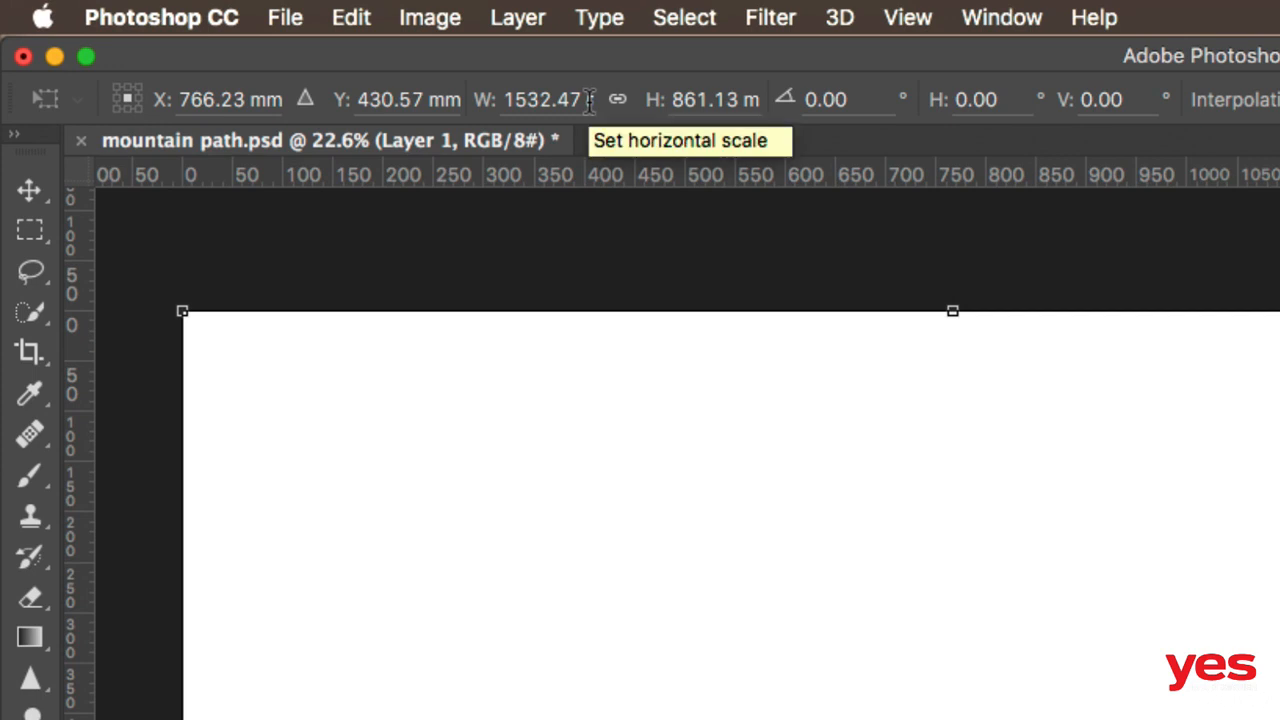
{"action": "right_click", "coordinate": [590, 100]}
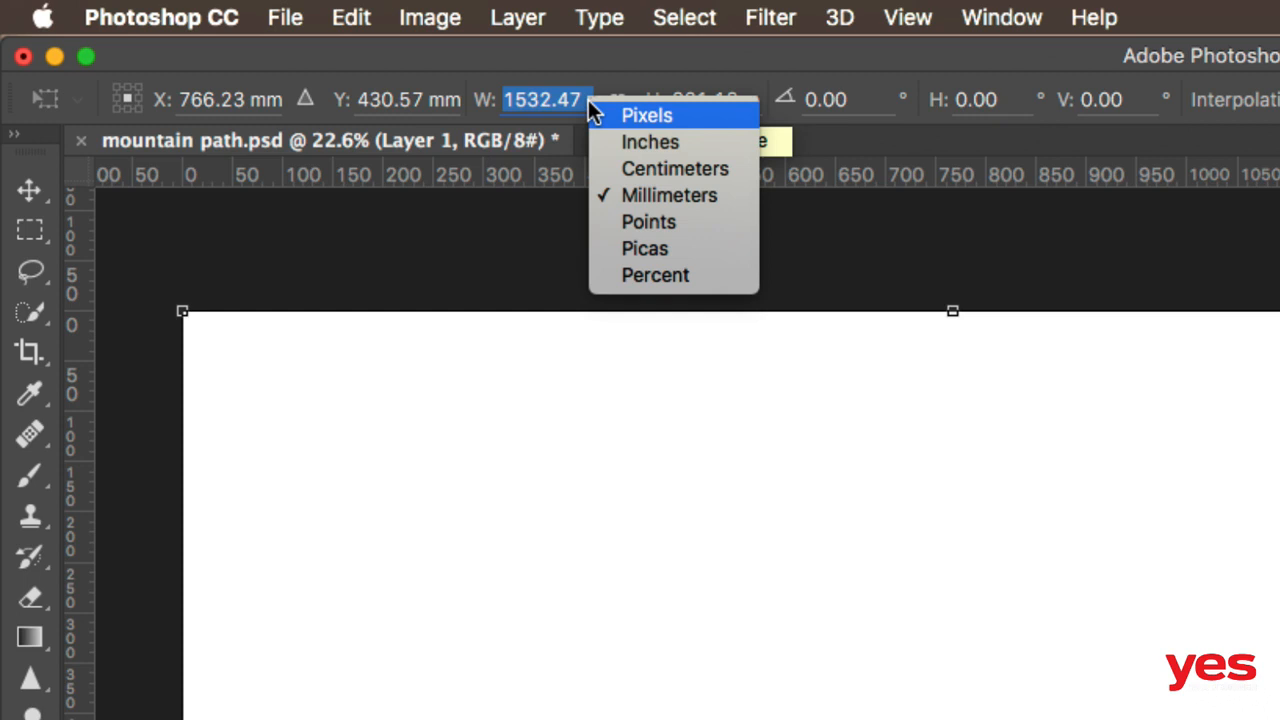
{"action": "left_click", "coordinate": [588, 99]}
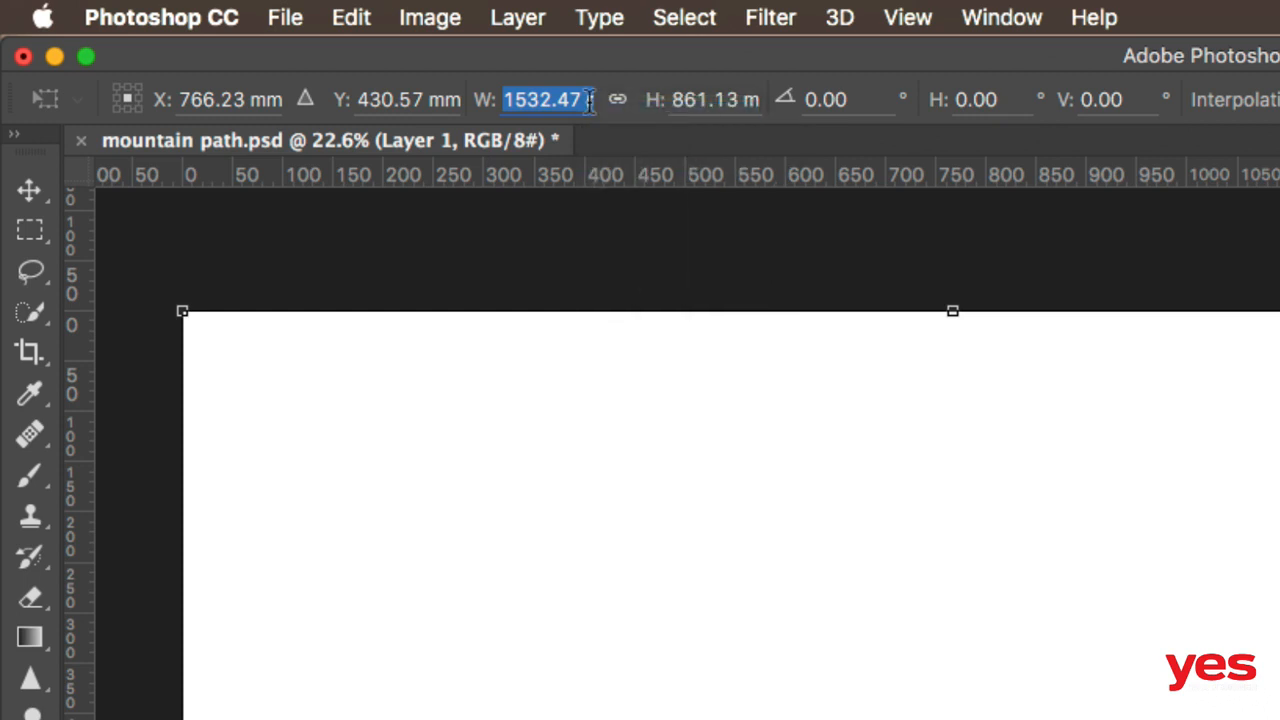
{"action": "key", "text": "Return"}
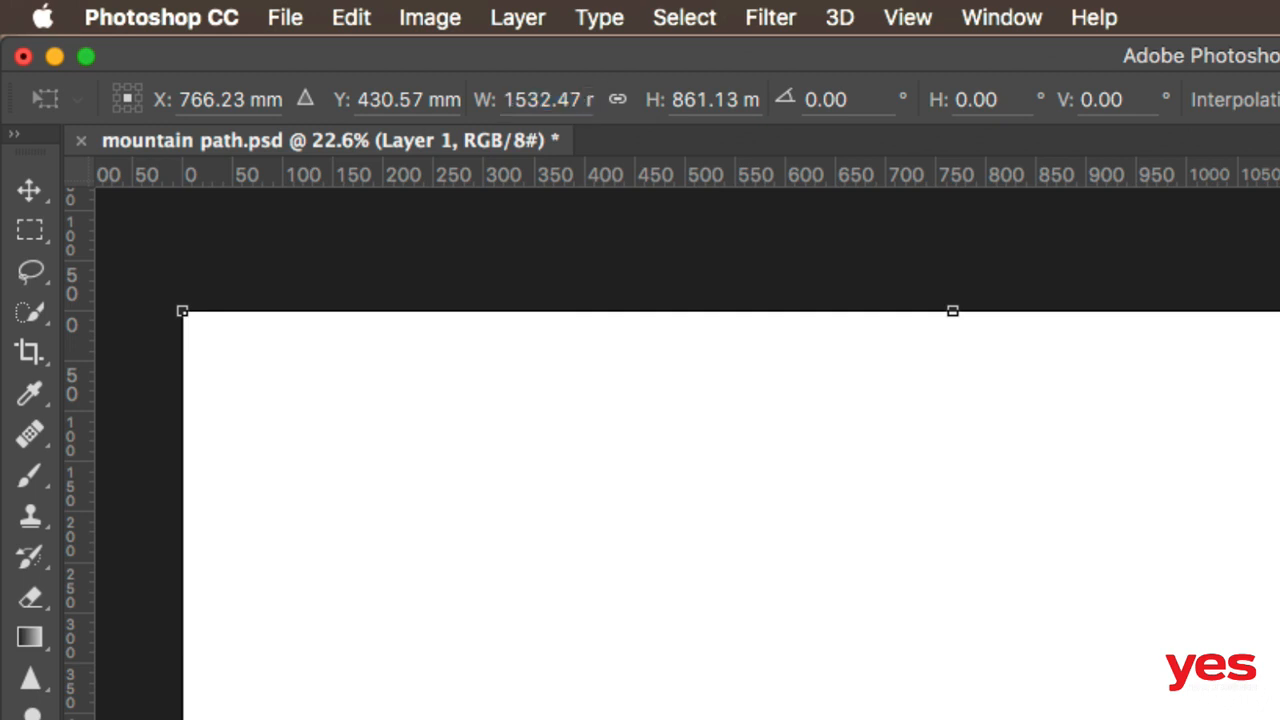
{"action": "key", "text": "Return"}
Step: Set the document resolution to 300 pixels/inch in Image Size with Resample turned off
{"action": "left_click", "coordinate": [432, 16]}
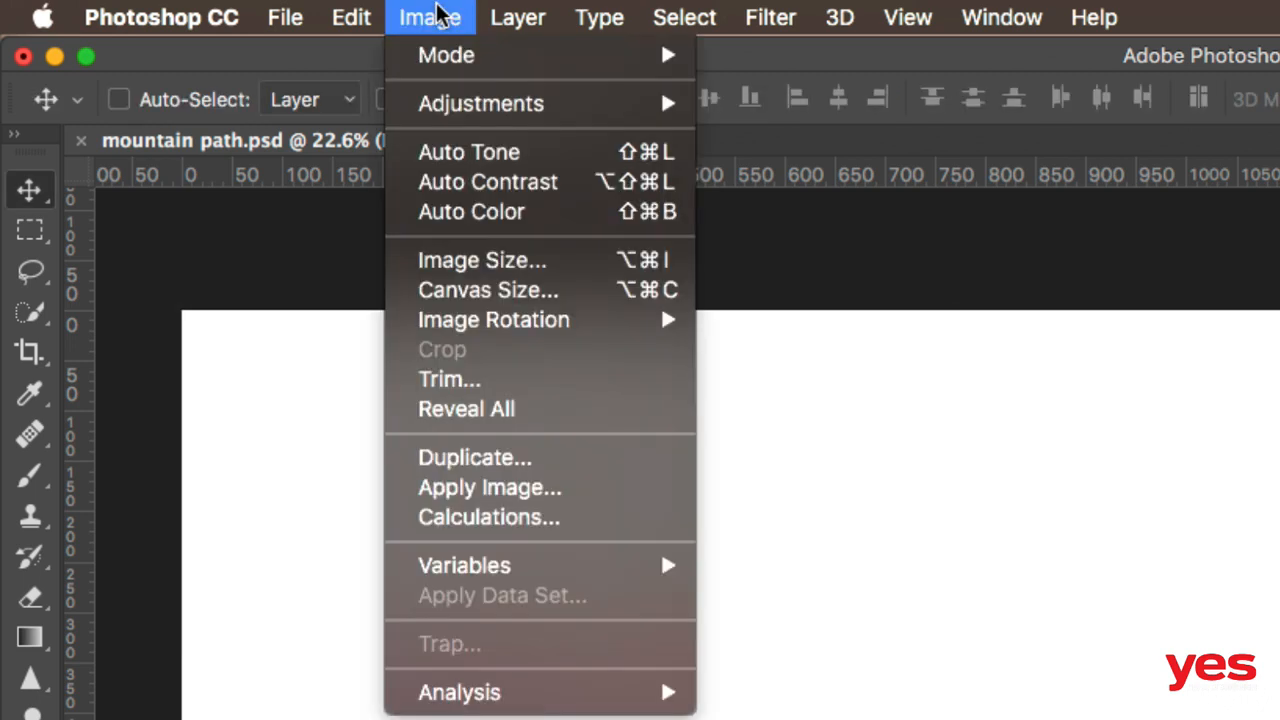
{"action": "left_click", "coordinate": [500, 259]}
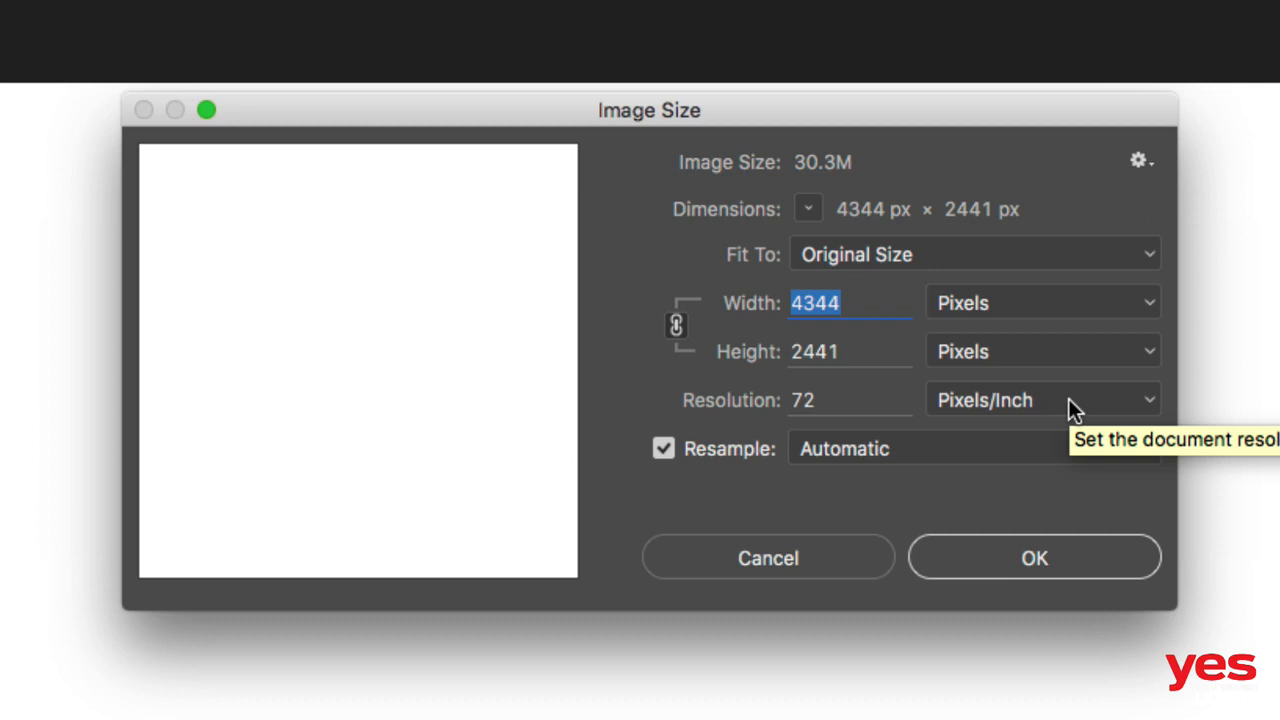
{"action": "left_click", "coordinate": [674, 450]}
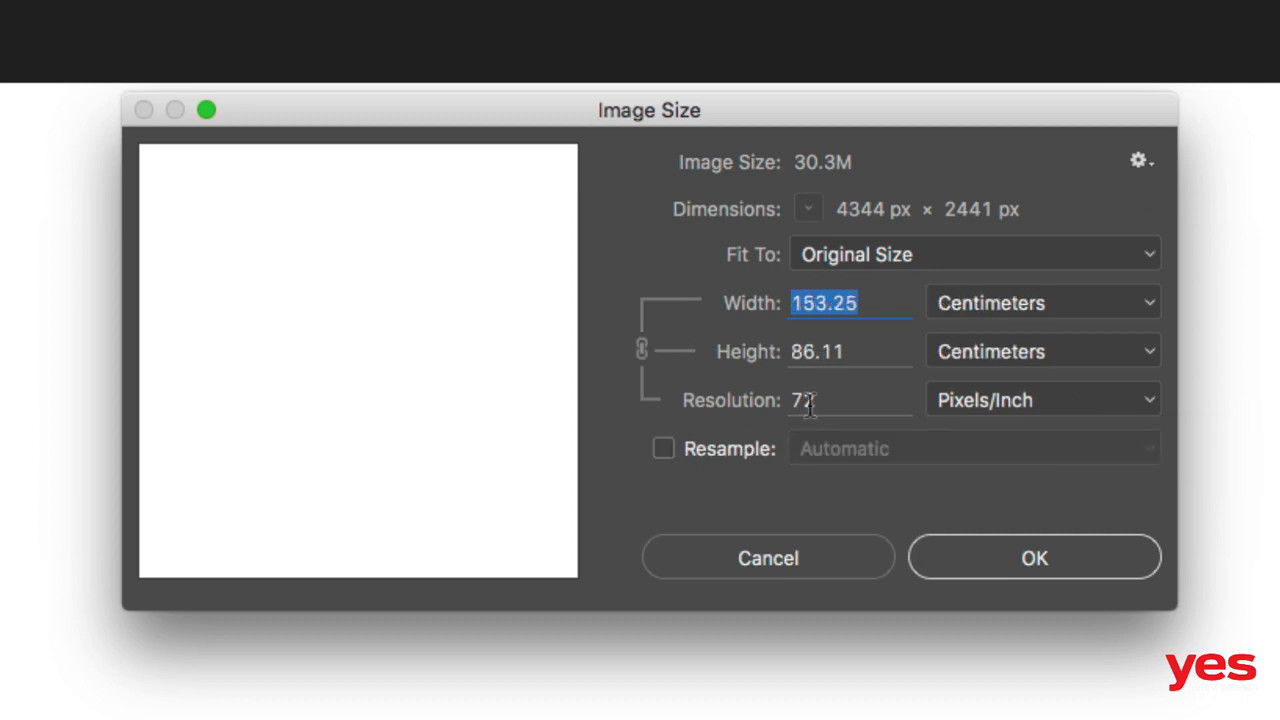
{"action": "left_click_drag", "start_coordinate": [842, 395], "coordinate": [722, 385]}
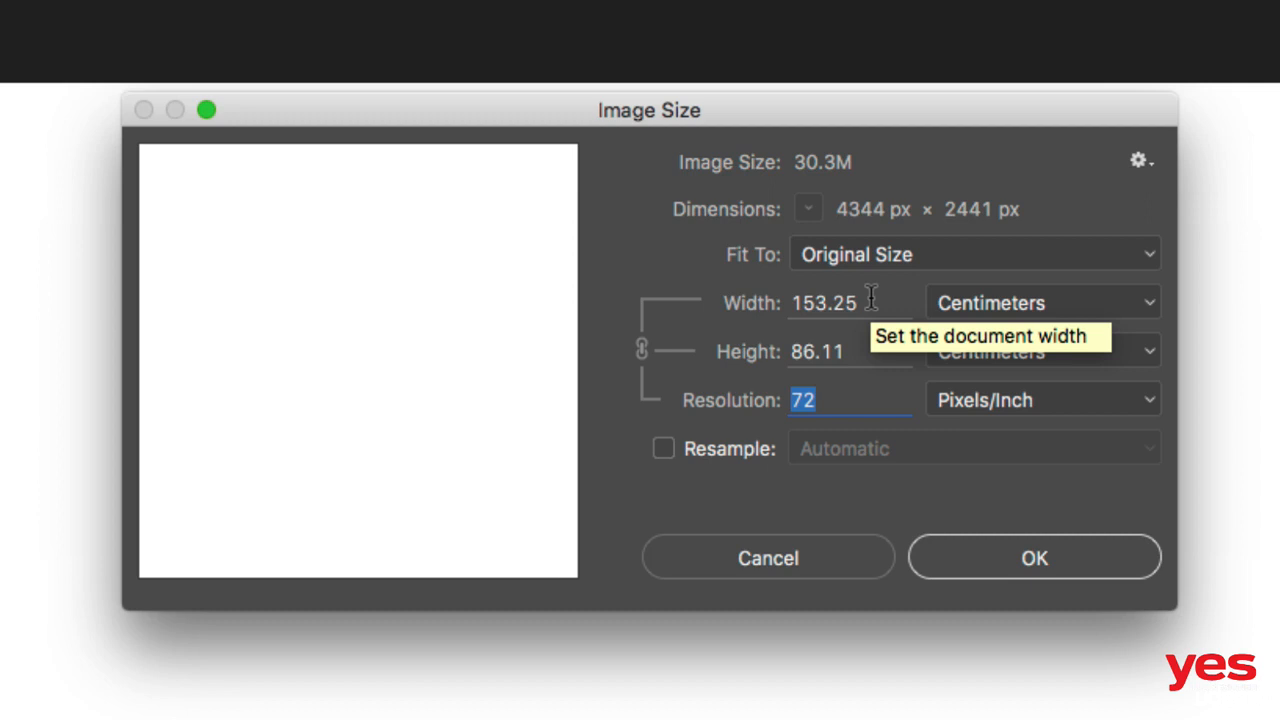
{"action": "type", "text": "300"}
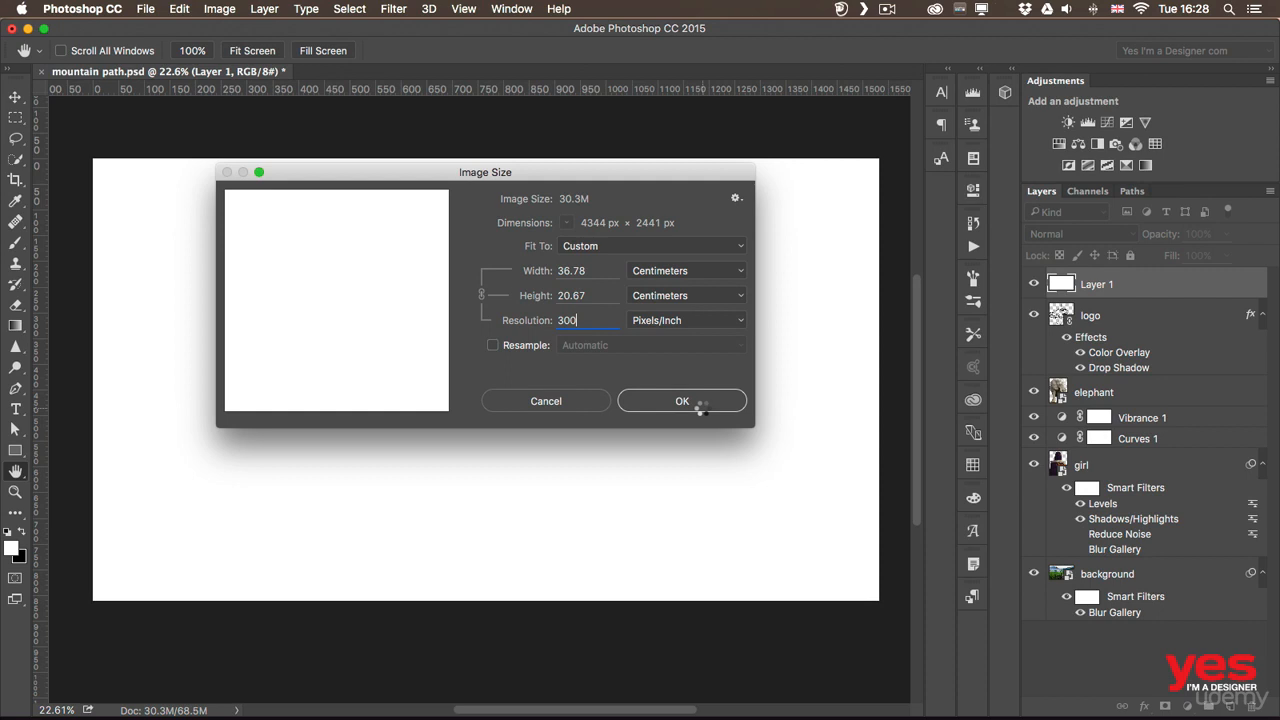
{"action": "left_click", "coordinate": [1067, 569]}
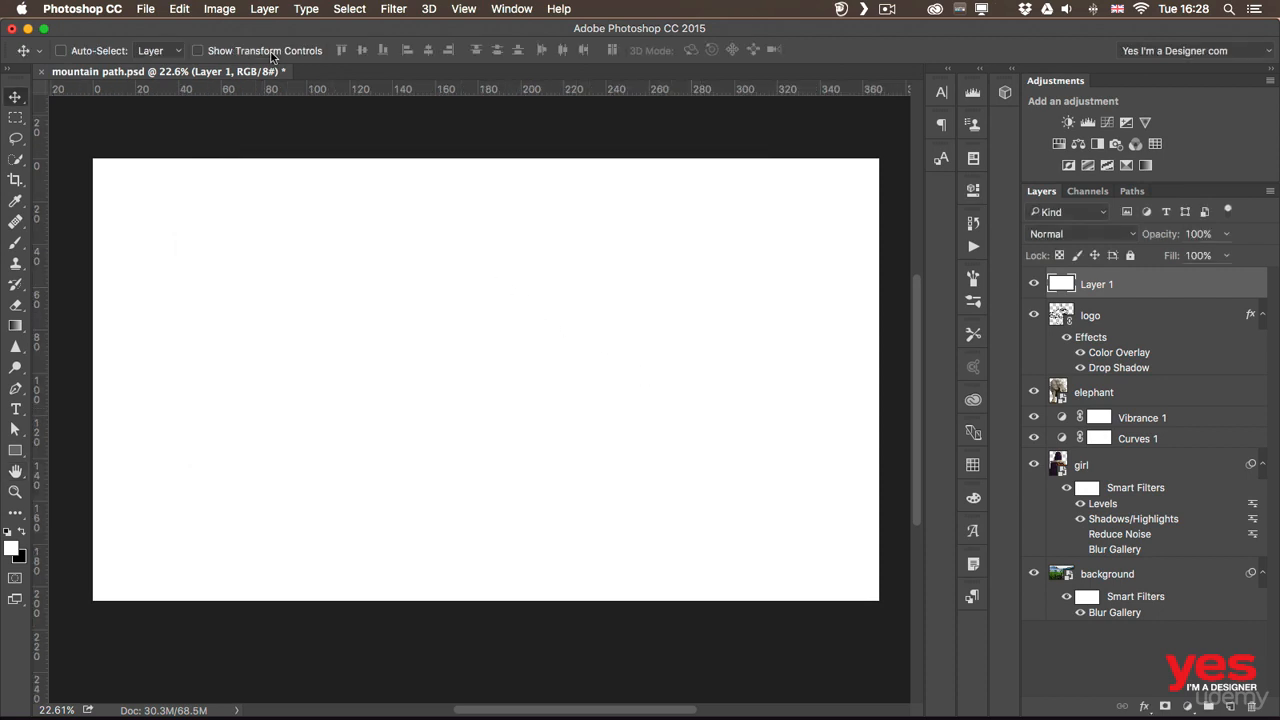
Step: Free-transform the white layer and reduce its width by 6 mm to 361.79 mm
{"action": "left_click", "coordinate": [178, 8]}
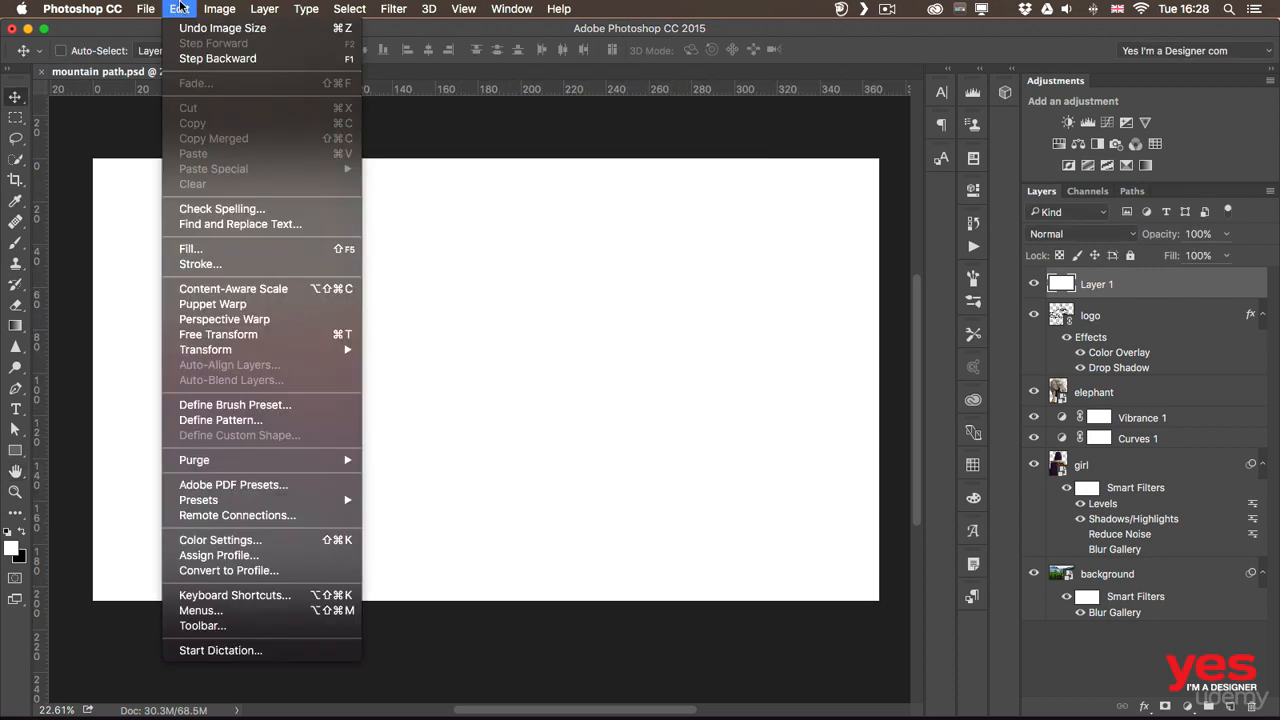
{"action": "left_click", "coordinate": [238, 333]}
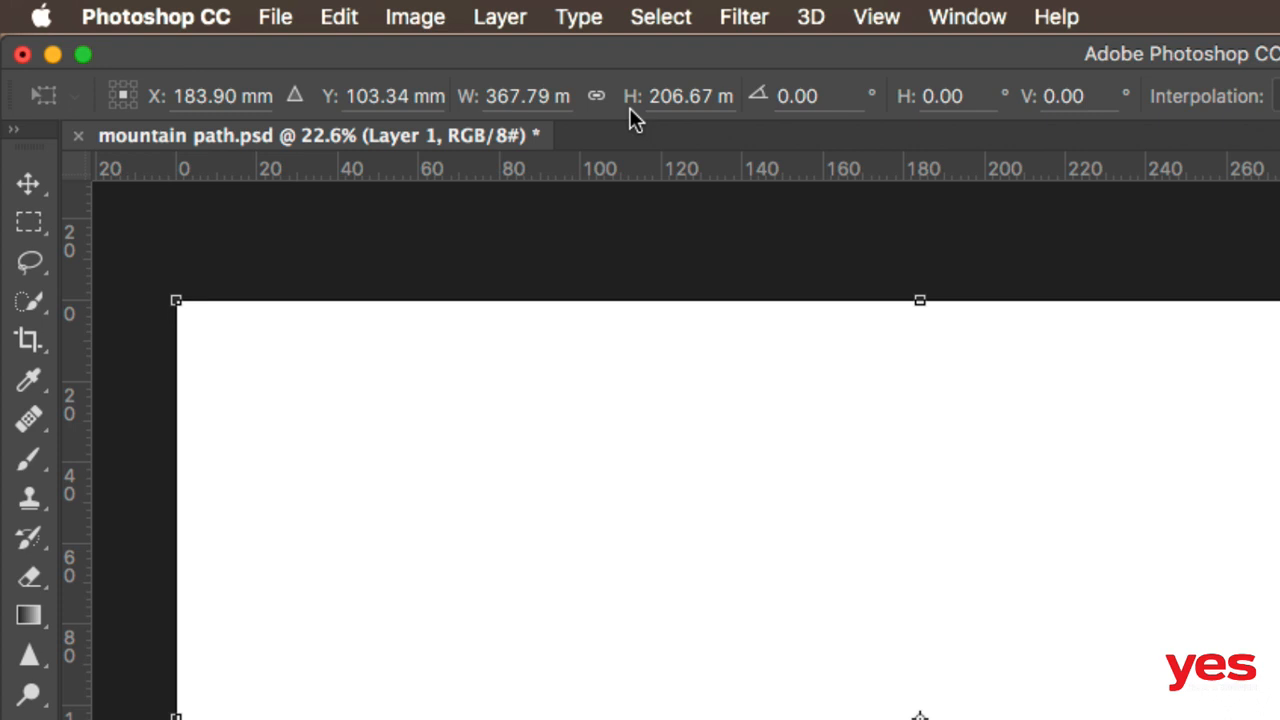
{"action": "left_click", "coordinate": [556, 100]}
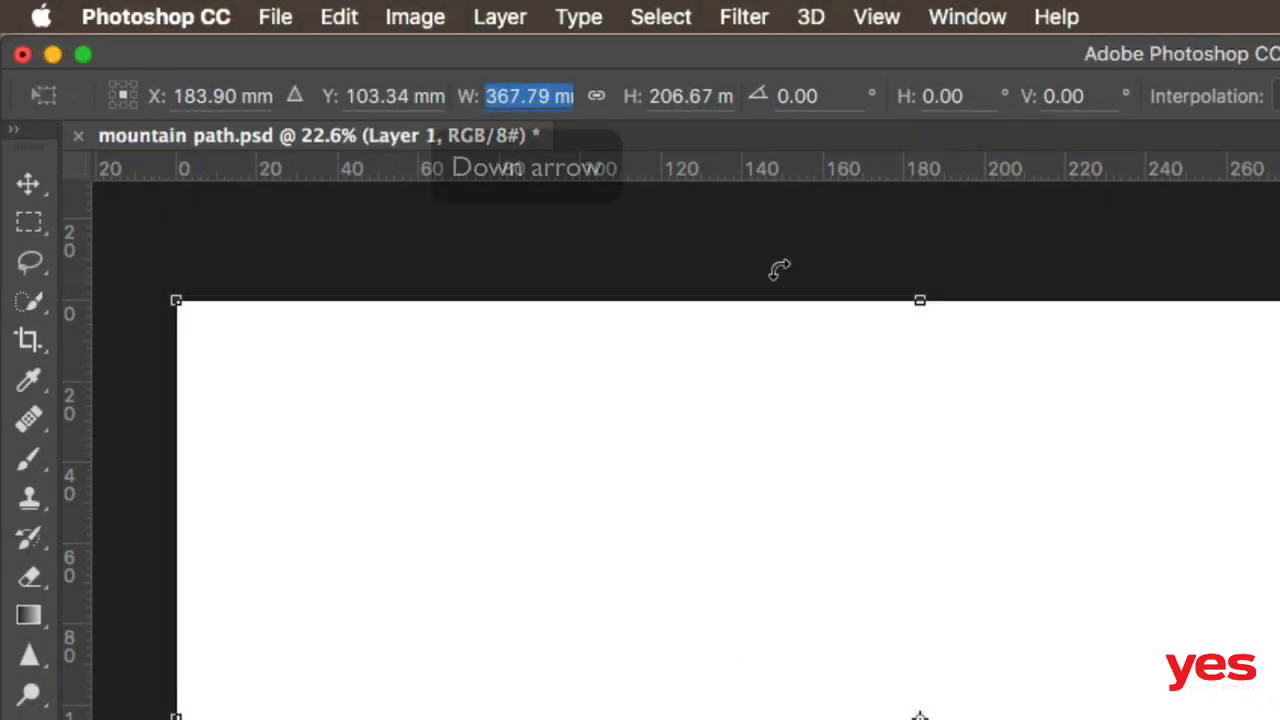
{"action": "key", "text": "Down"}
{"action": "key", "text": "Down"}
{"action": "key", "text": "Down"}
{"action": "key", "text": "Down"}
{"action": "key", "text": "Down"}
{"action": "key", "text": "Down"}
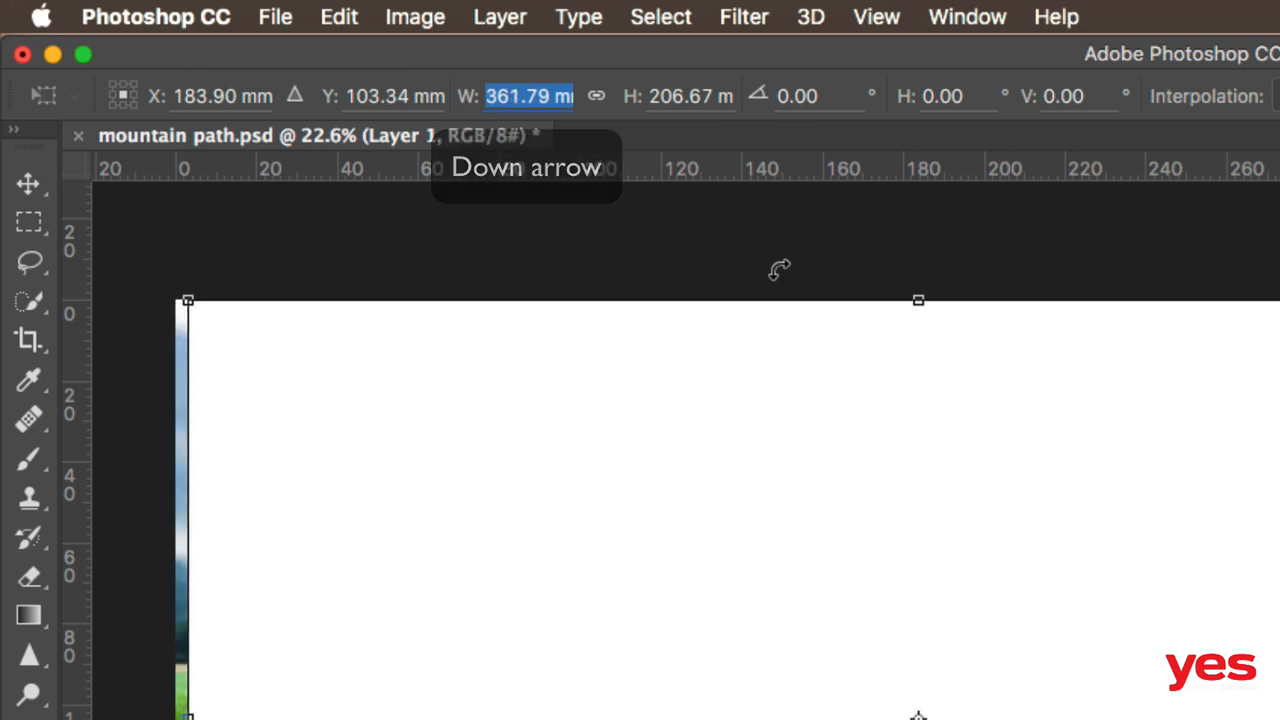
Step: Set the white layer's height to 200.67 mm and apply the transform
{"action": "left_click", "coordinate": [680, 95]}
{"action": "left_click", "coordinate": [682, 95]}
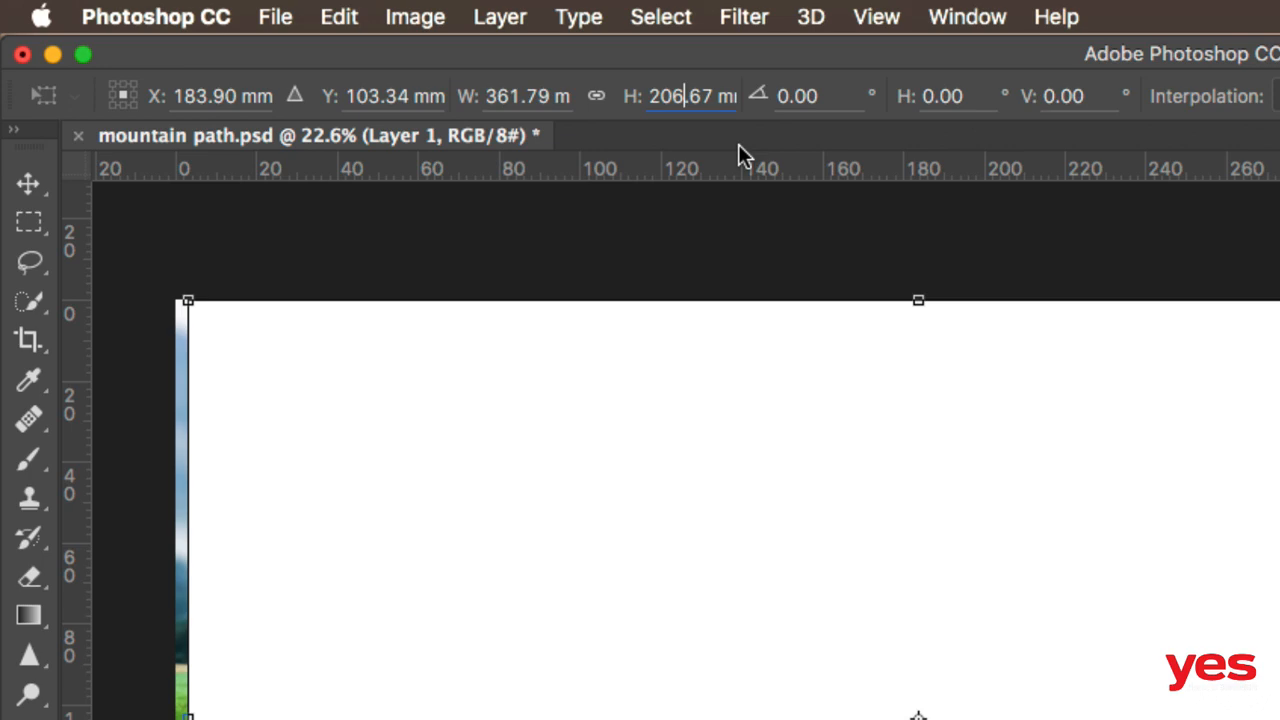
{"action": "key", "text": "BackSpace"}
{"action": "type", "text": "0"}
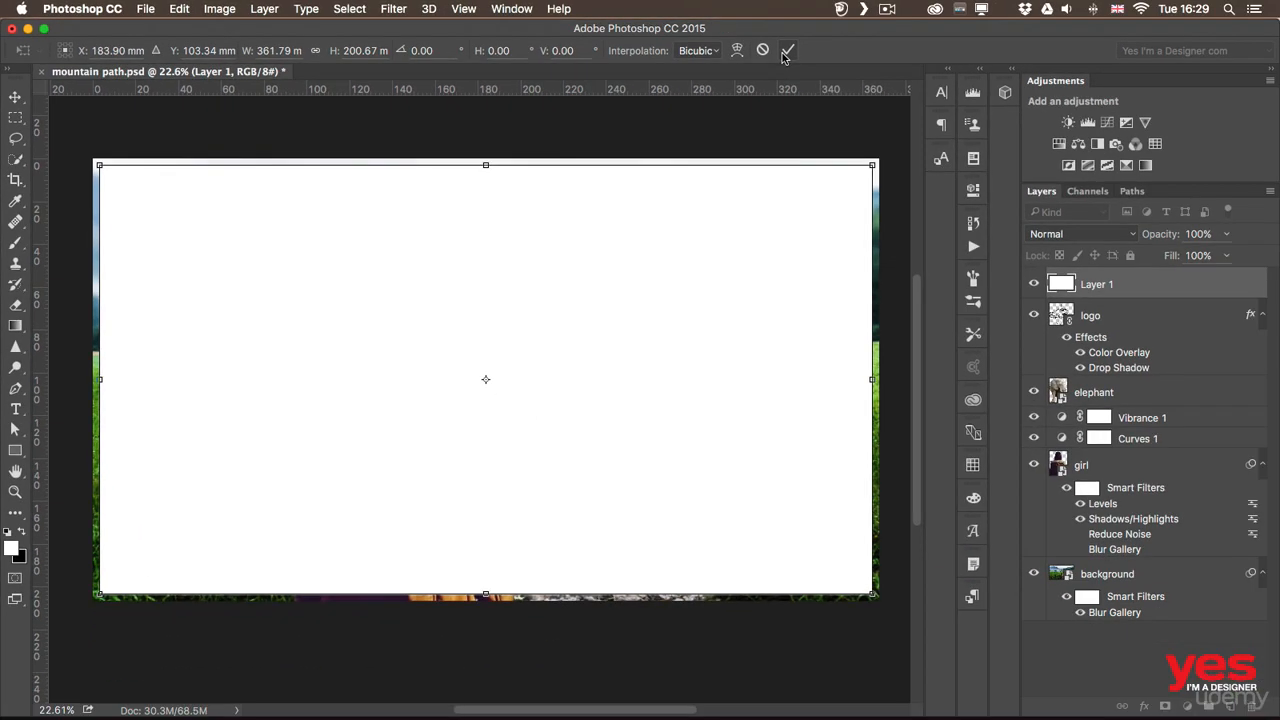
{"action": "left_click", "coordinate": [787, 50]}
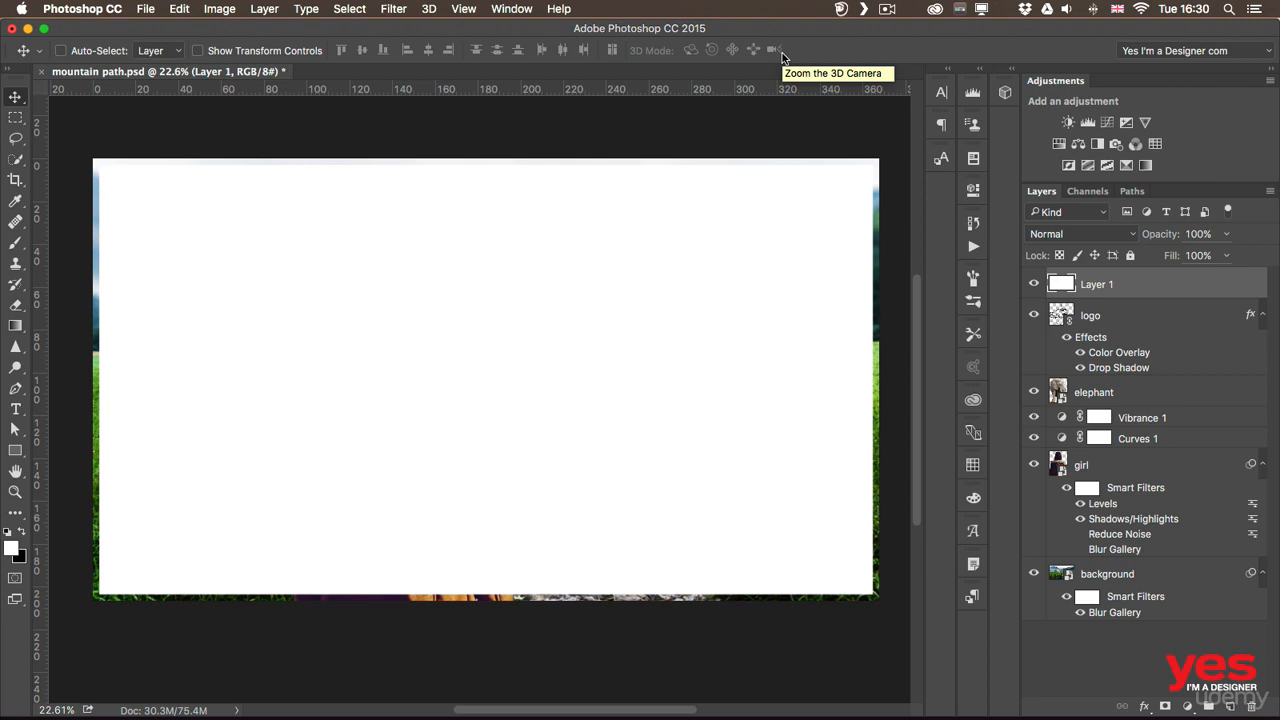
Step: Create new guides from the shape of the white layer and delete that layer
{"action": "left_click", "coordinate": [455, 8]}
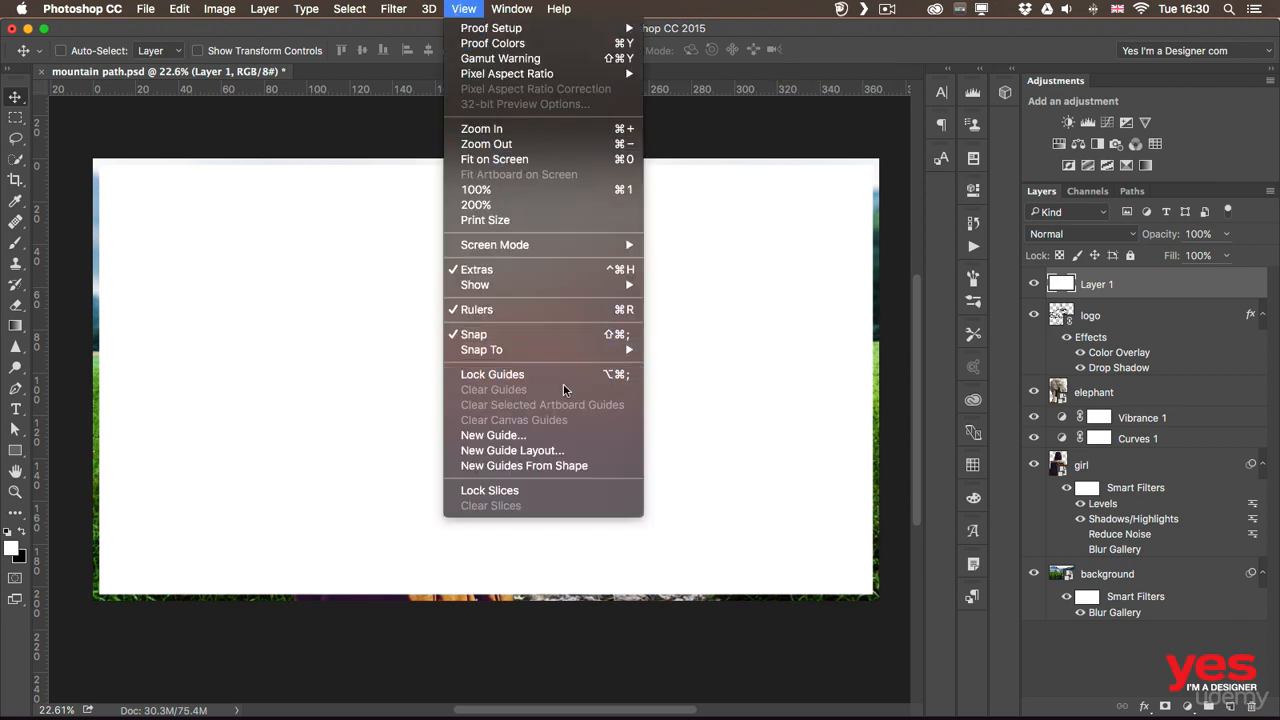
{"action": "left_click", "coordinate": [565, 470]}
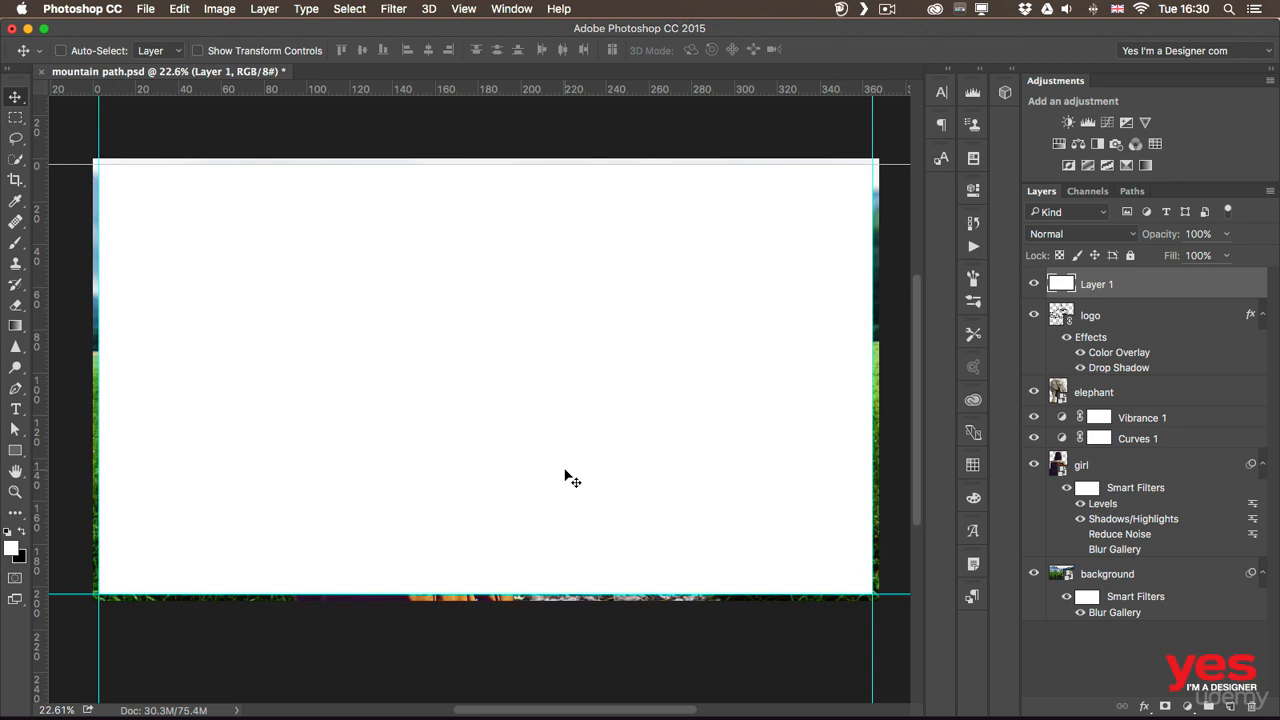
{"action": "key", "text": "Delete"}
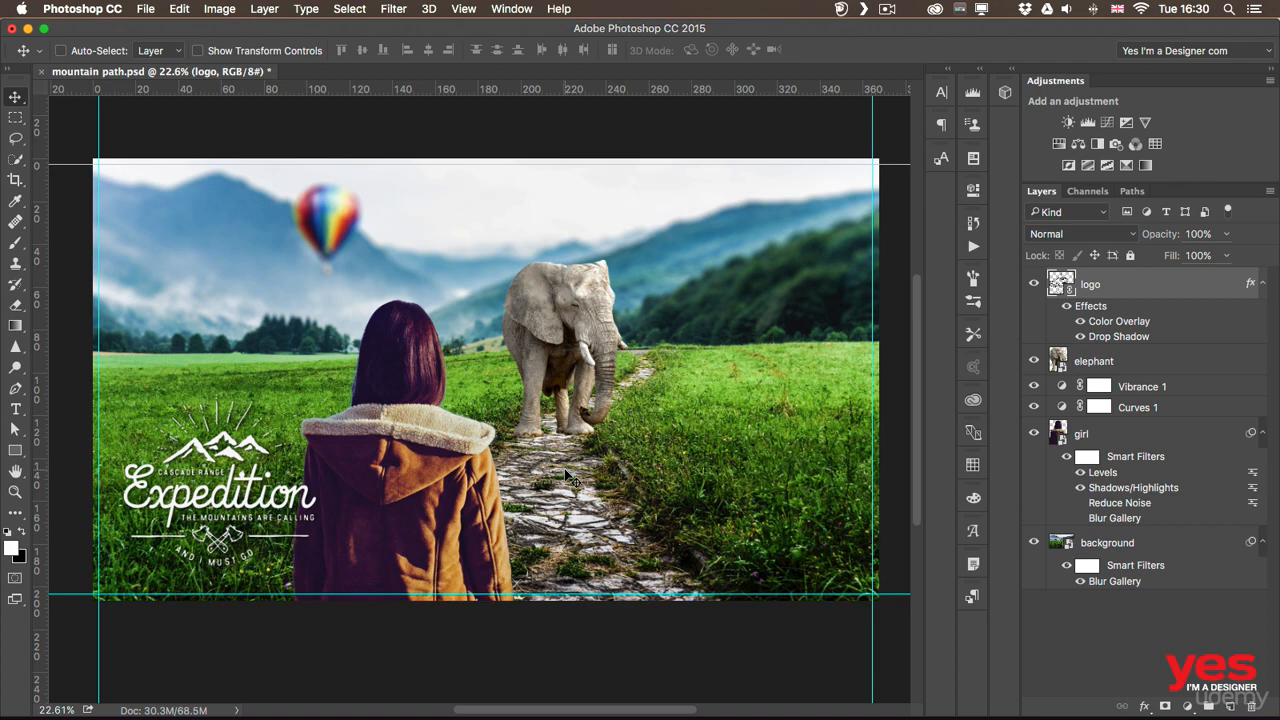
Step: Undo the deletion of the white layer and hide the guides
{"action": "left_click", "coordinate": [464, 9]}
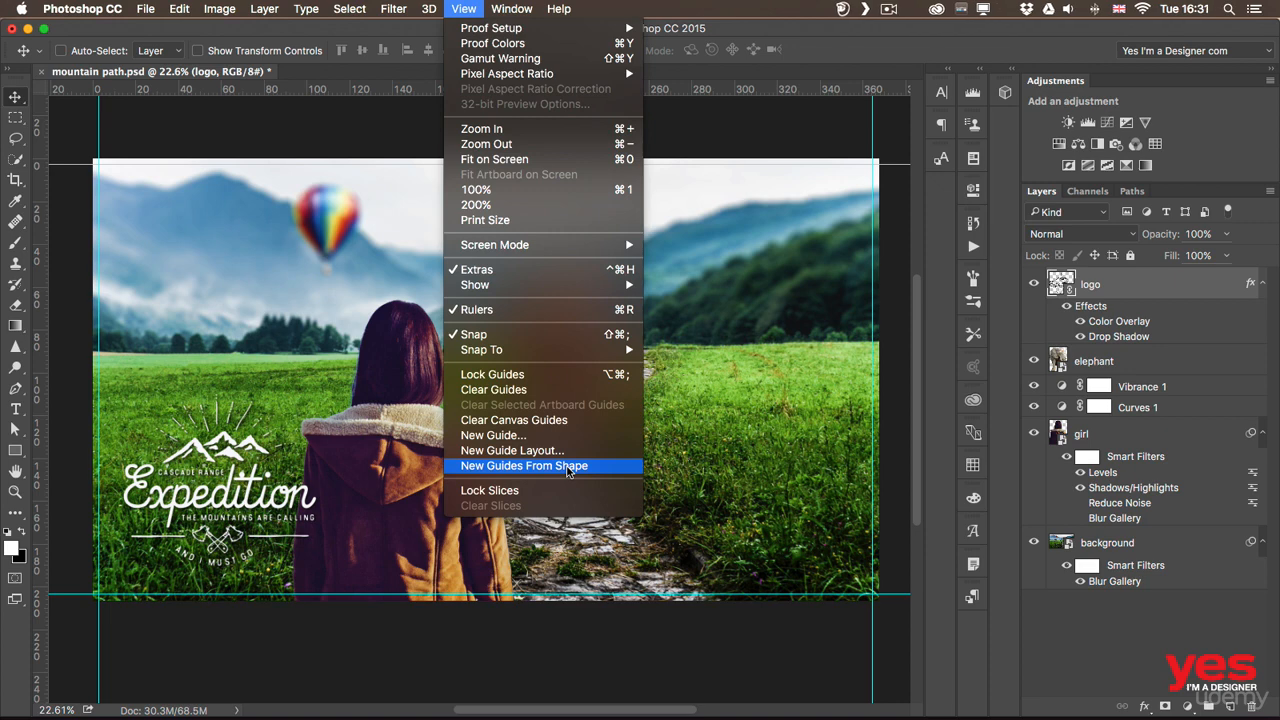
{"action": "left_click", "coordinate": [682, 446]}
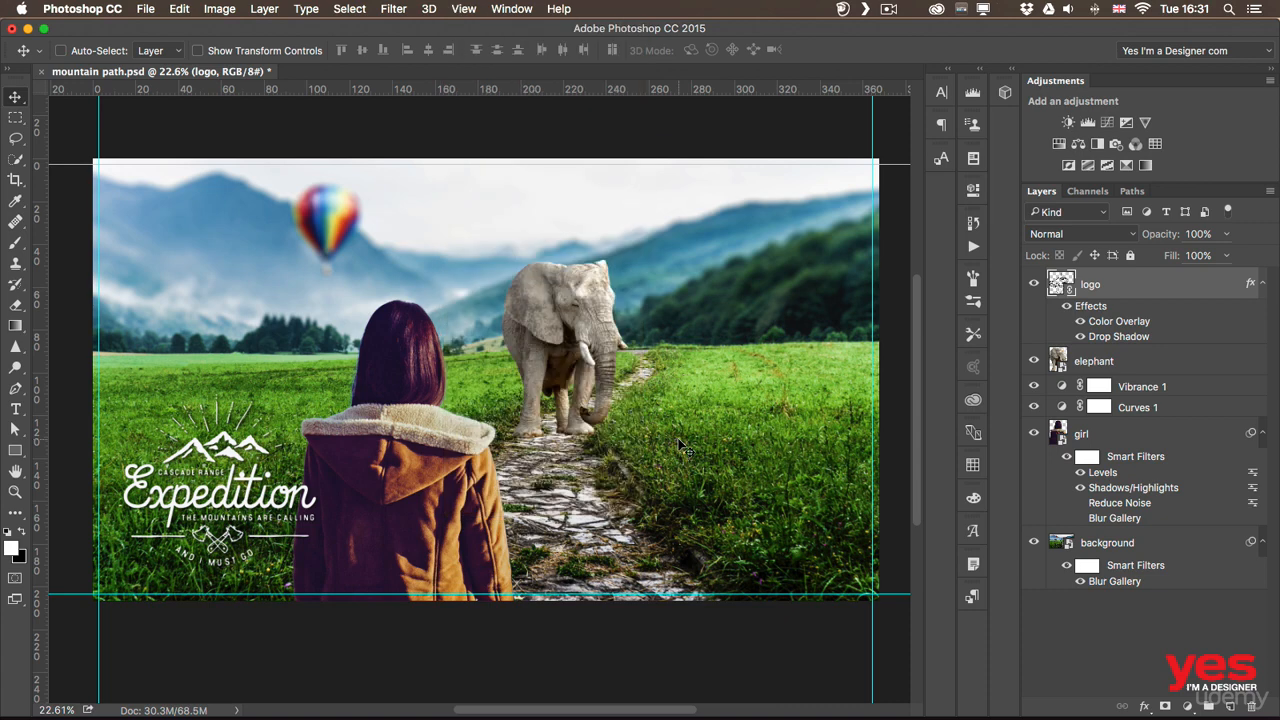
{"action": "key", "text": "super+z"}
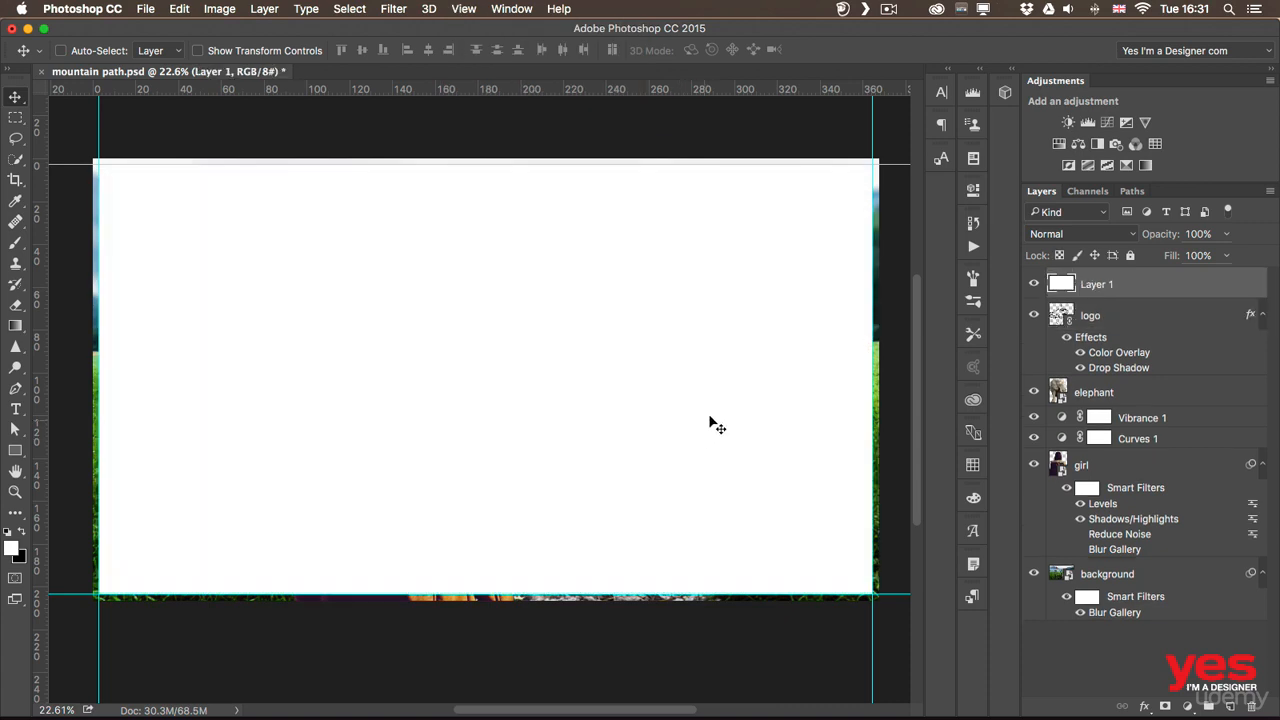
{"action": "key", "text": "super+semicolon"}
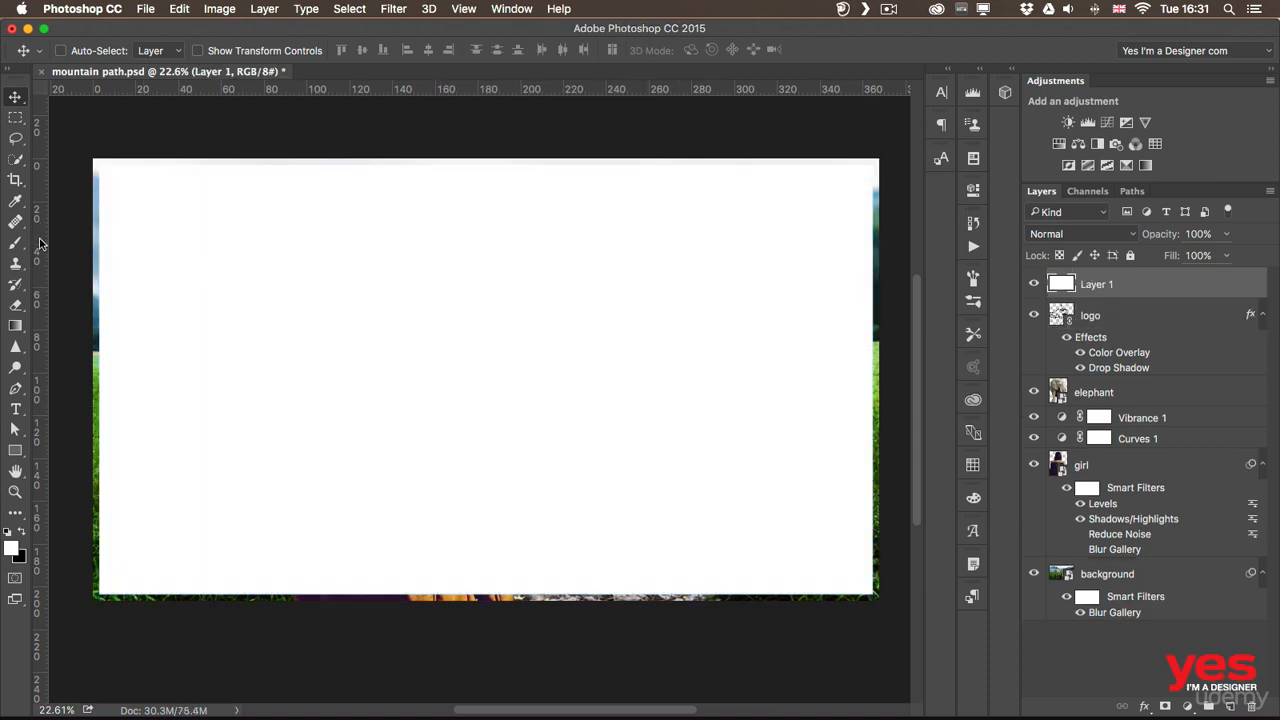
Step: Place guides manually along all four edges of the white rectangle, and delete the white layer
{"action": "left_click_drag", "start_coordinate": [43, 245], "coordinate": [102, 242]}
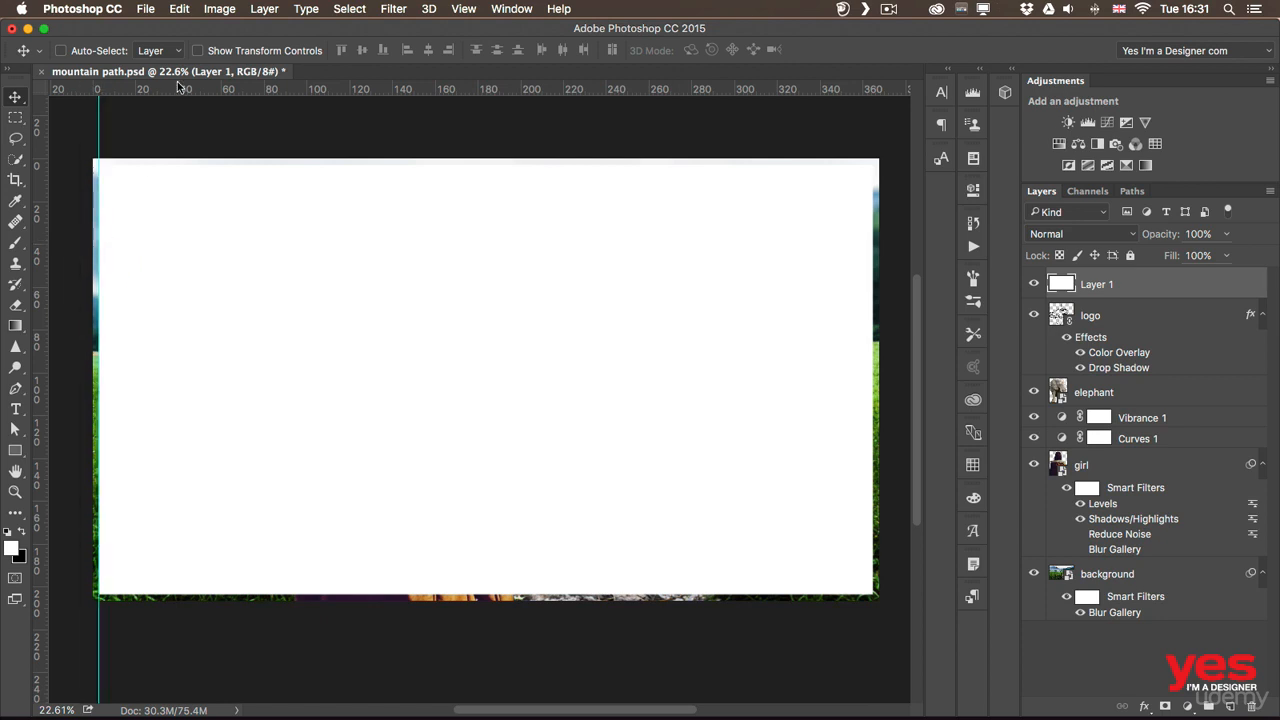
{"action": "left_click_drag", "start_coordinate": [178, 90], "coordinate": [177, 164]}
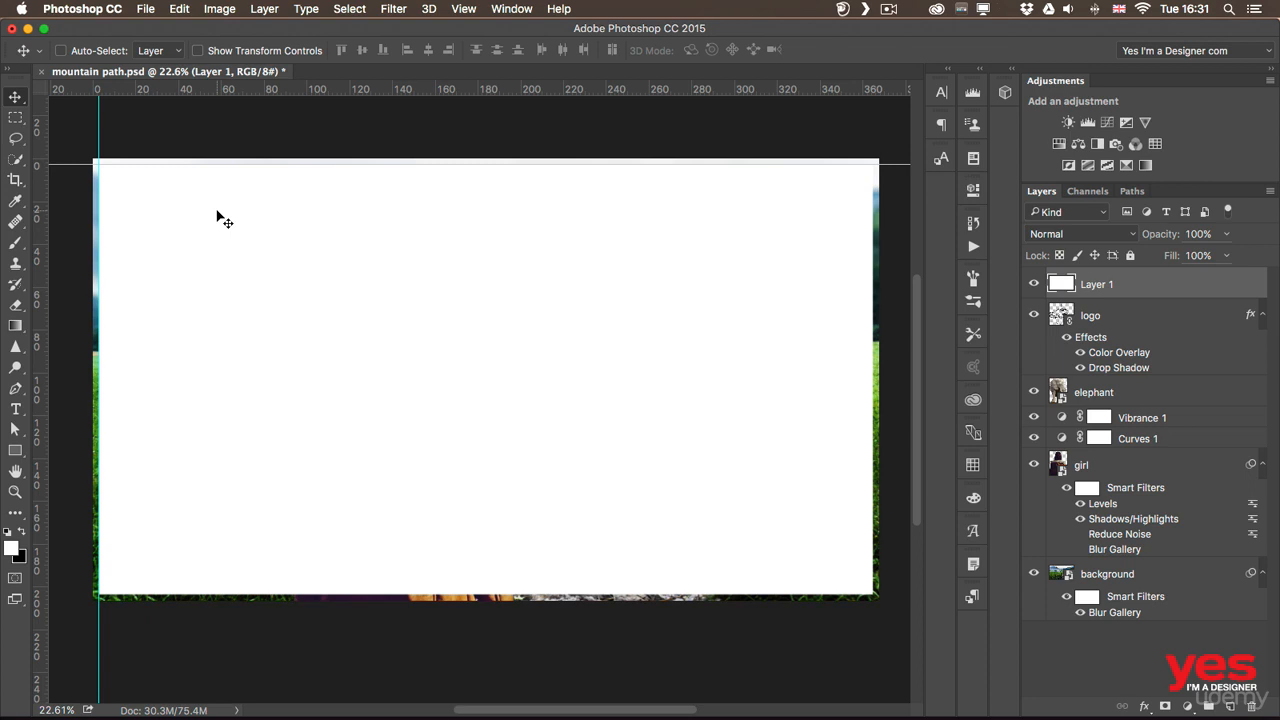
{"action": "left_click_drag", "start_coordinate": [40, 340], "coordinate": [874, 359]}
{"action": "left_click_drag", "start_coordinate": [515, 89], "coordinate": [531, 595]}
{"action": "key", "text": "BackSpace"}
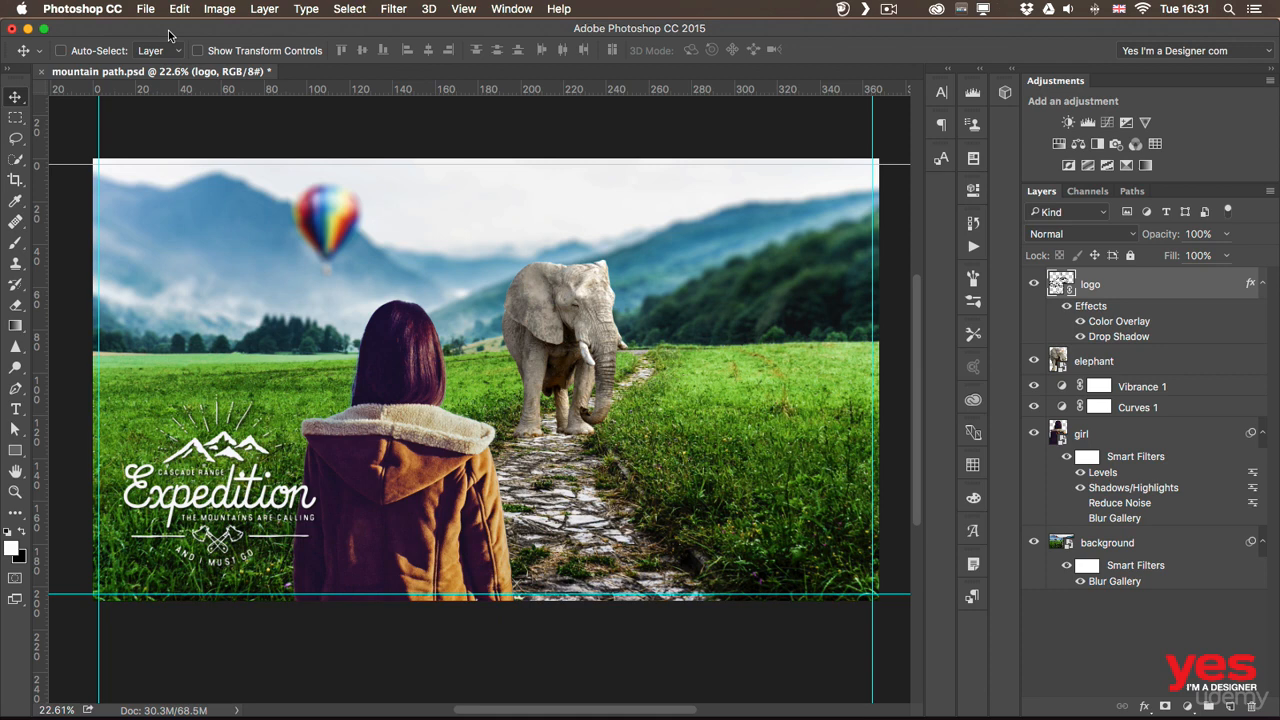
Step: Open the print settings for the image, enlarging the dialog and collapsing its Description section
{"action": "left_click", "coordinate": [145, 10]}
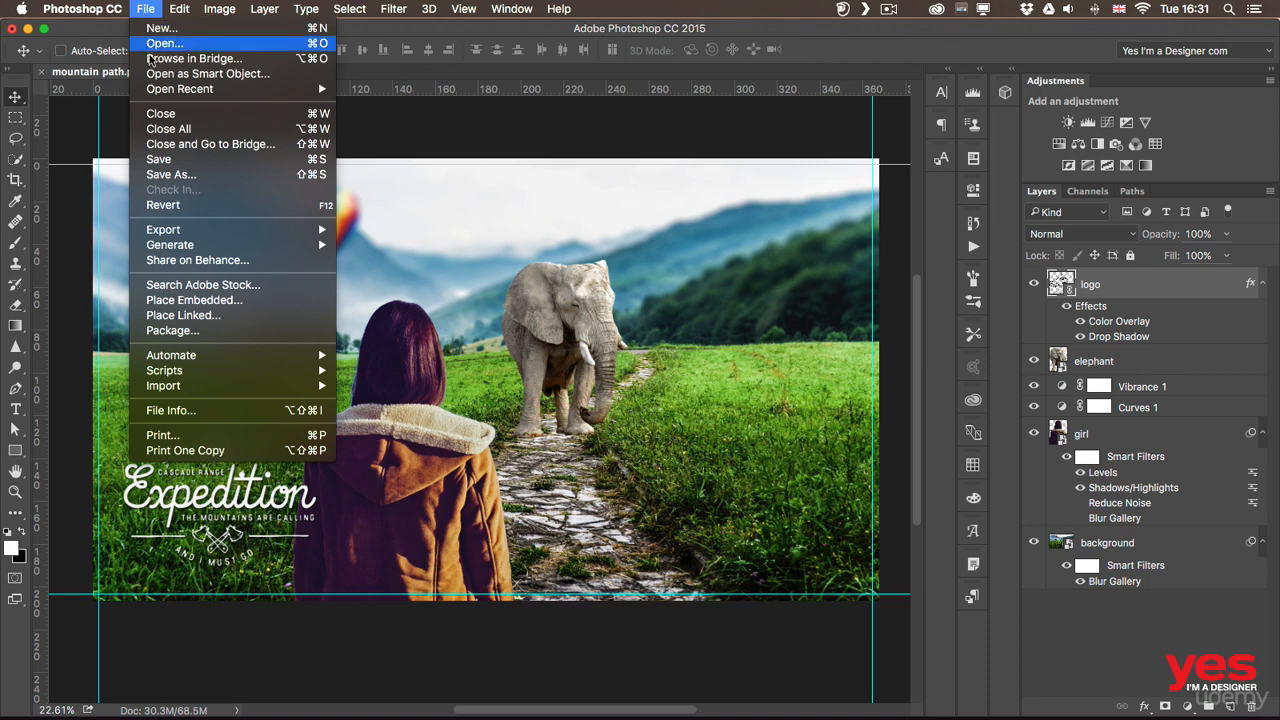
{"action": "left_click", "coordinate": [190, 436]}
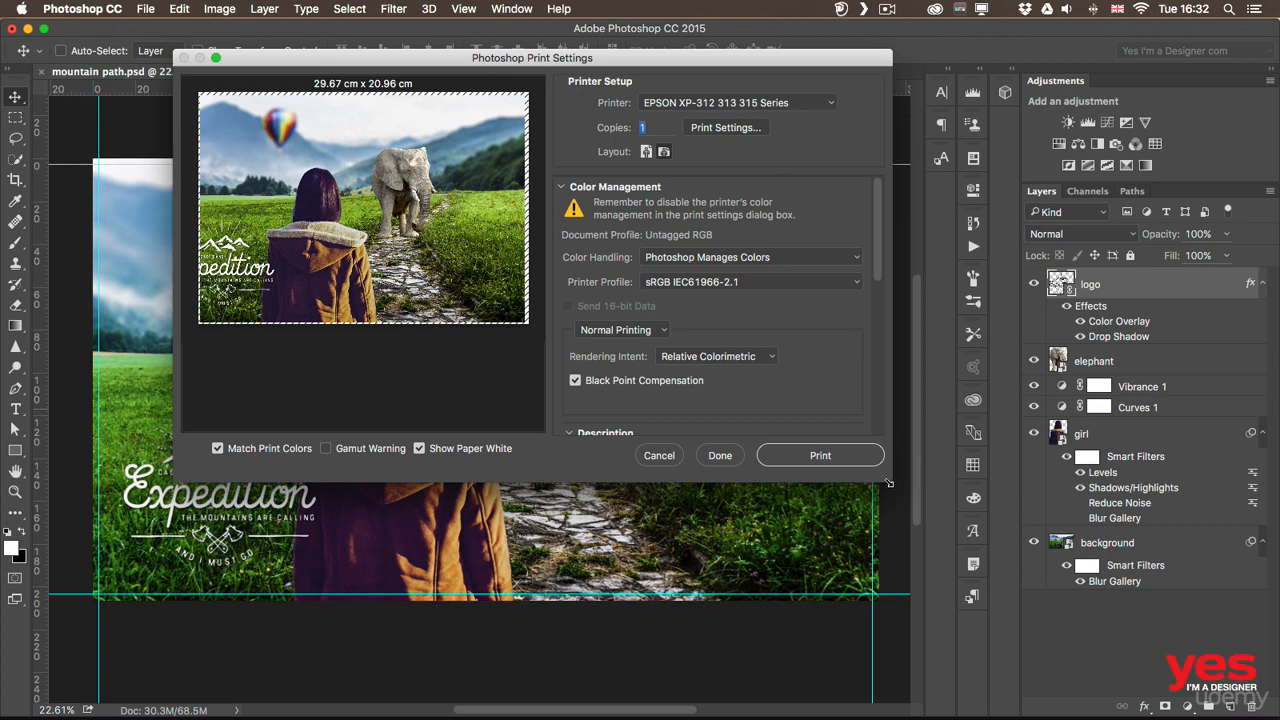
{"action": "left_click_drag", "start_coordinate": [889, 483], "coordinate": [1078, 677]}
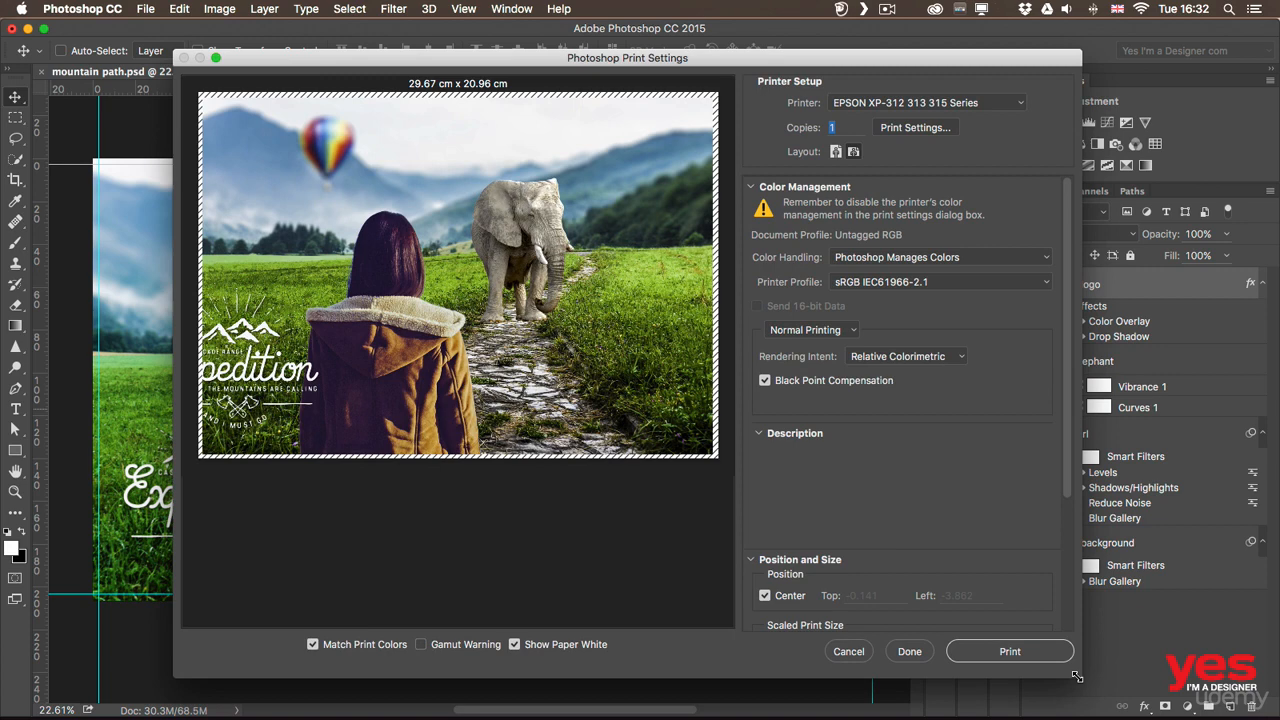
{"action": "left_click", "coordinate": [760, 434]}
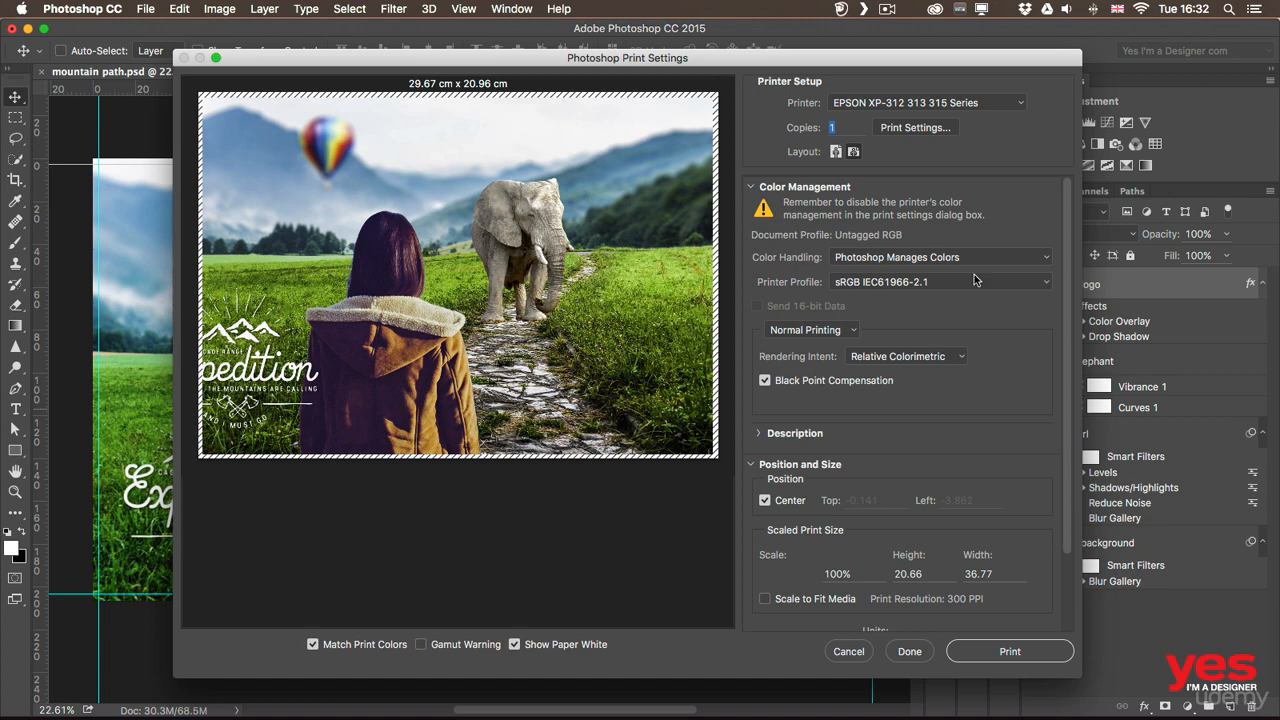
Step: Add a custom paper size 300 mm wide and 400 mm high in the printer's own print settings
{"action": "left_click", "coordinate": [897, 132]}
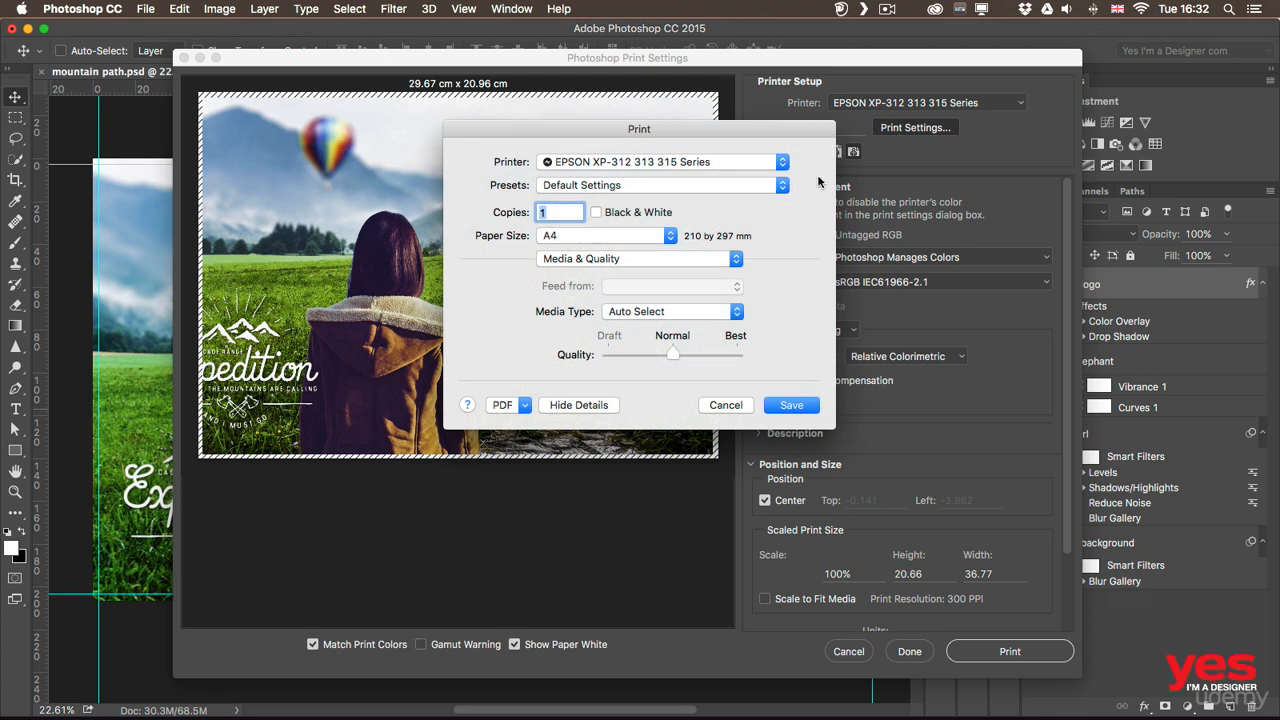
{"action": "left_click", "coordinate": [660, 240]}
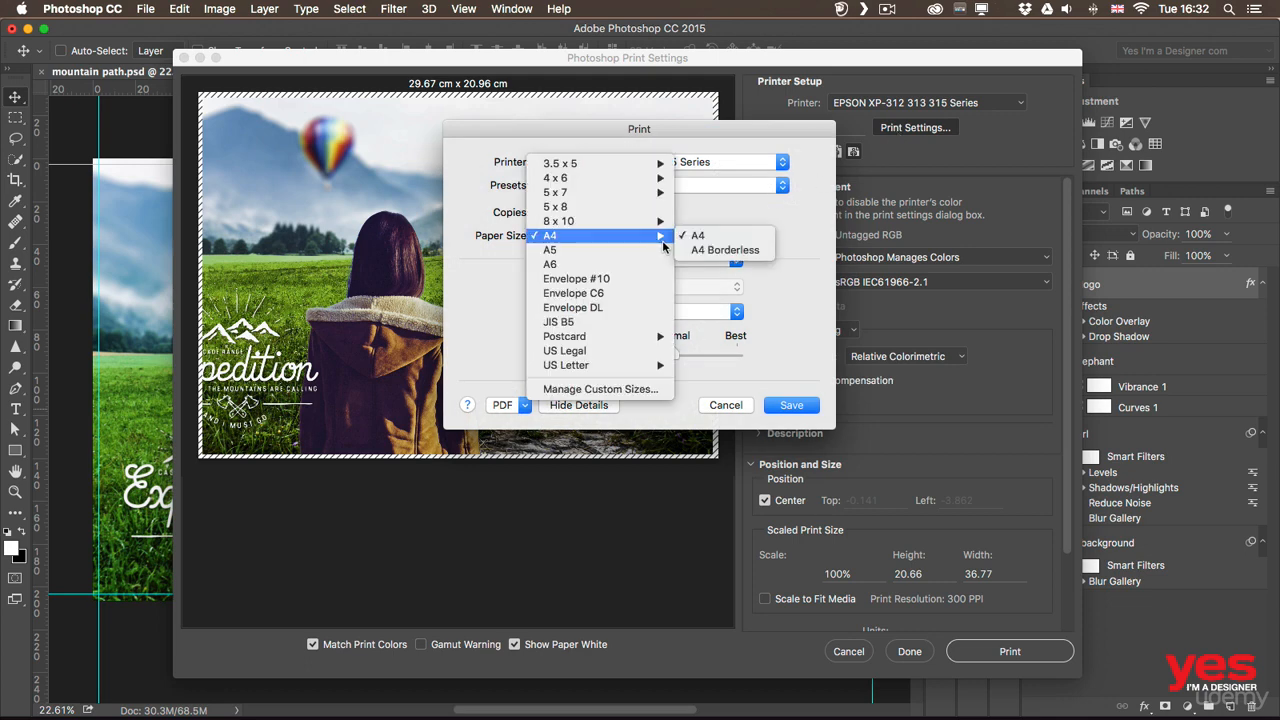
{"action": "mouse_move", "coordinate": [590, 235]}
{"action": "mouse_move", "coordinate": [594, 340]}
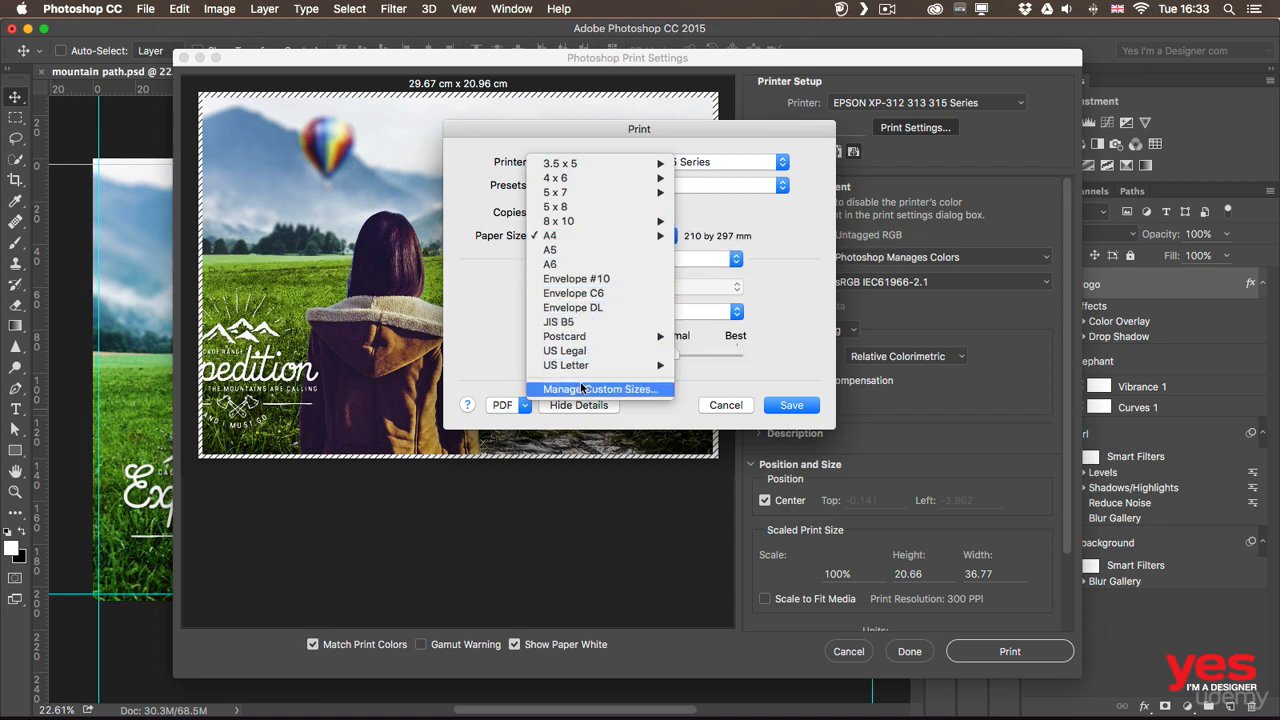
{"action": "left_click", "coordinate": [603, 388]}
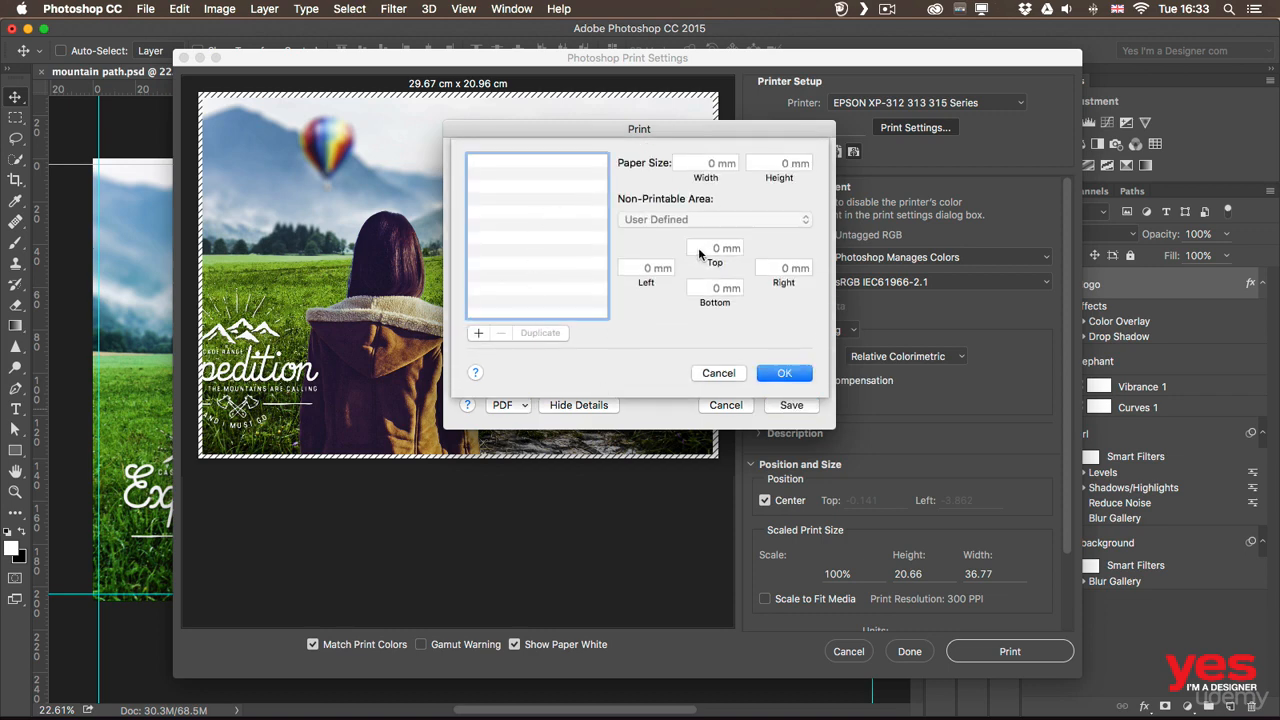
{"action": "left_click", "coordinate": [478, 333]}
{"action": "left_click", "coordinate": [760, 166]}
{"action": "left_click_drag", "start_coordinate": [760, 166], "coordinate": [830, 170]}
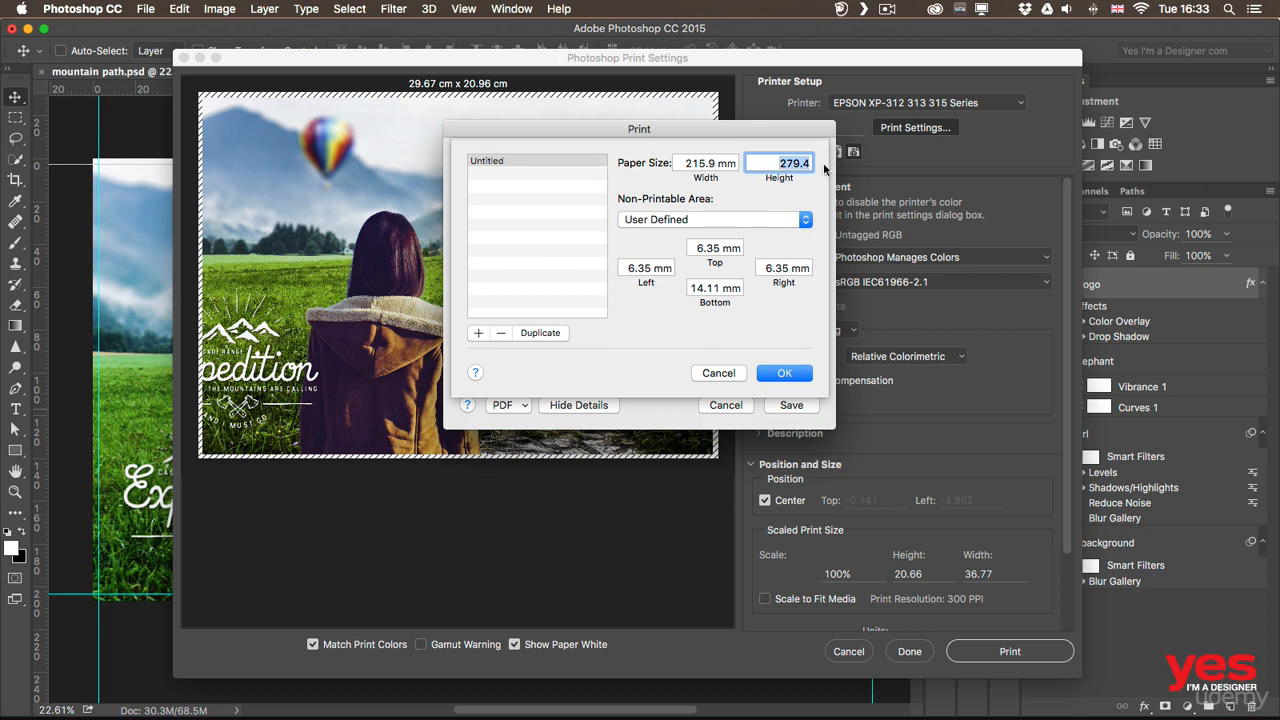
{"action": "type", "text": "400"}
{"action": "double_click", "coordinate": [686, 162]}
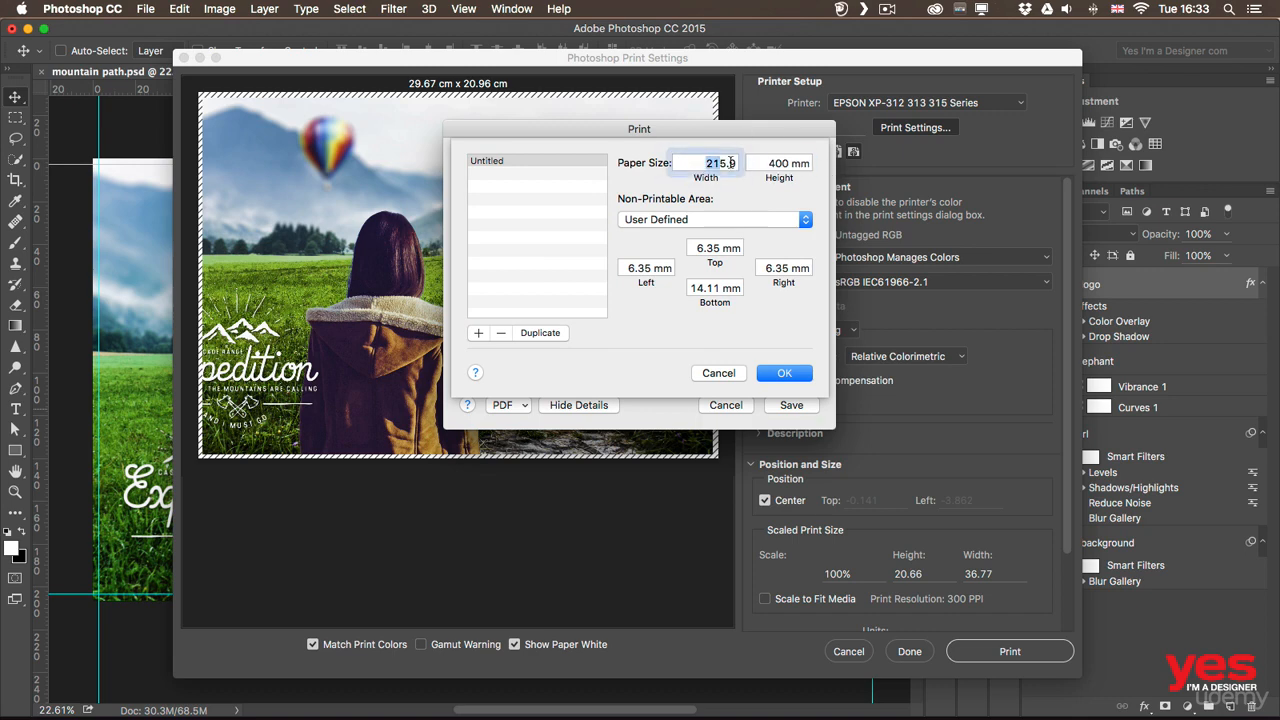
{"action": "type", "text": "300"}
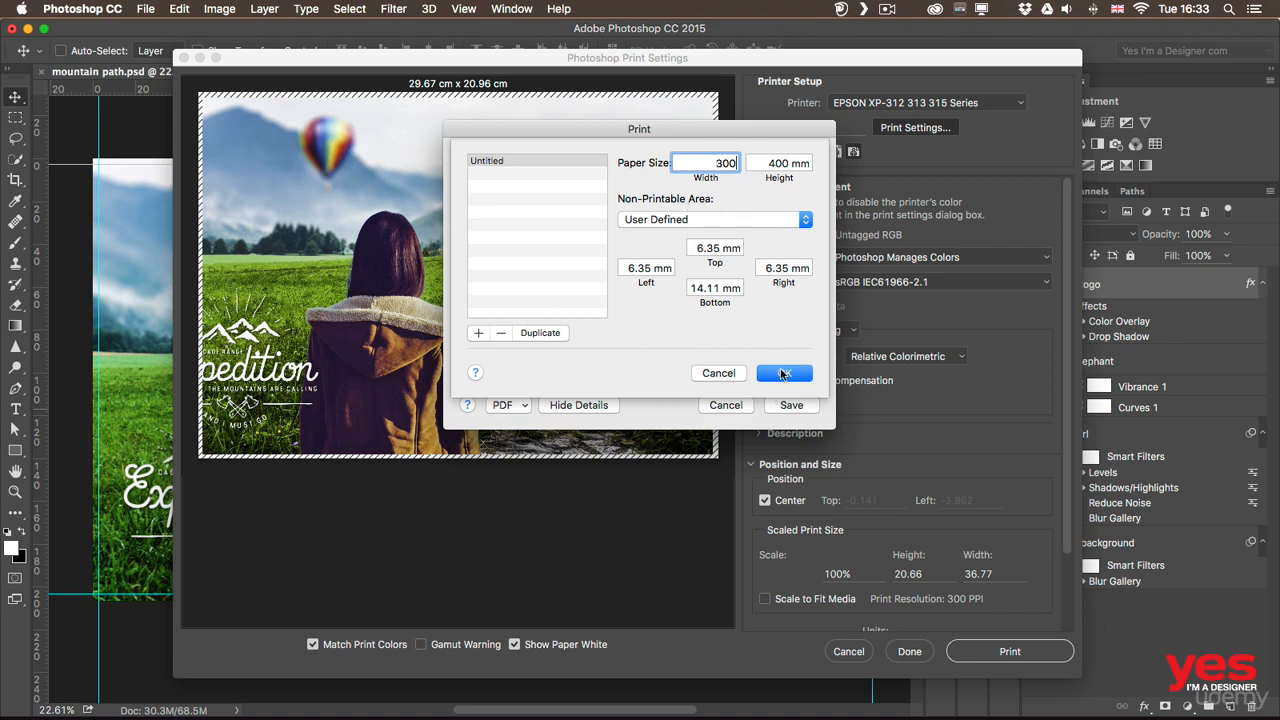
Step: Name the new paper size "Custom size" and save the printer settings with it
{"action": "left_click", "coordinate": [497, 161]}
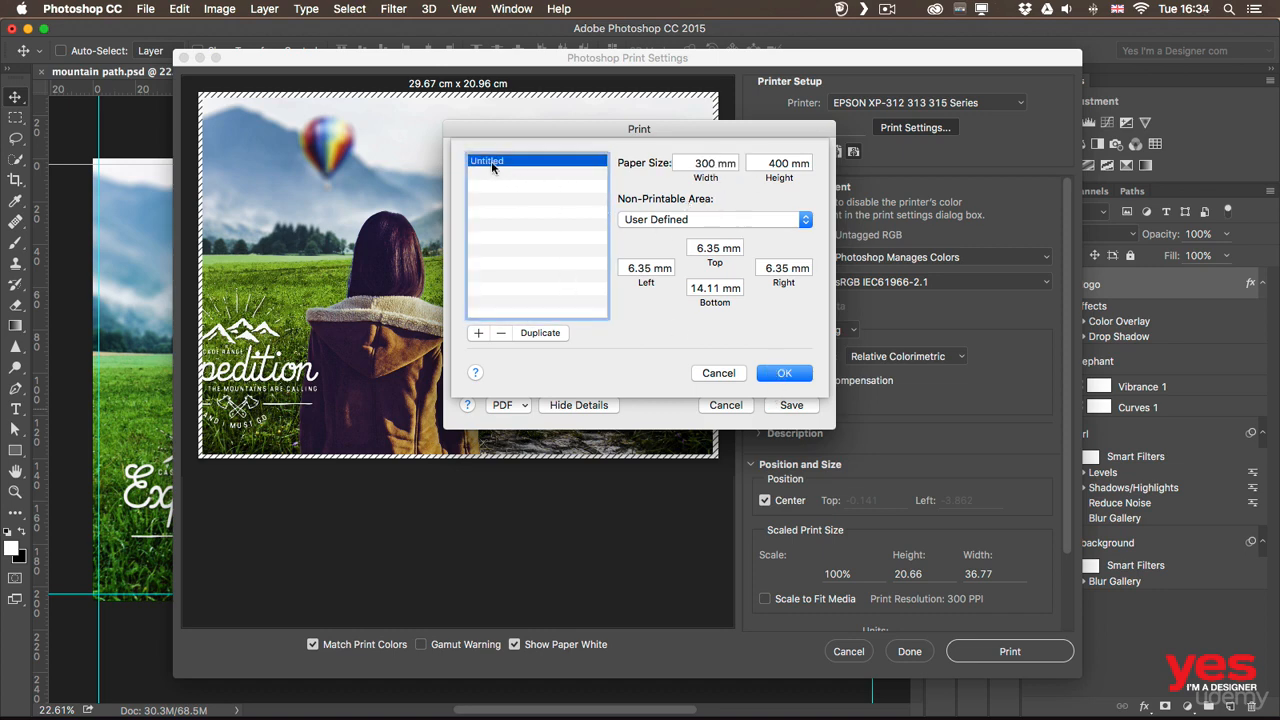
{"action": "double_click", "coordinate": [491, 161]}
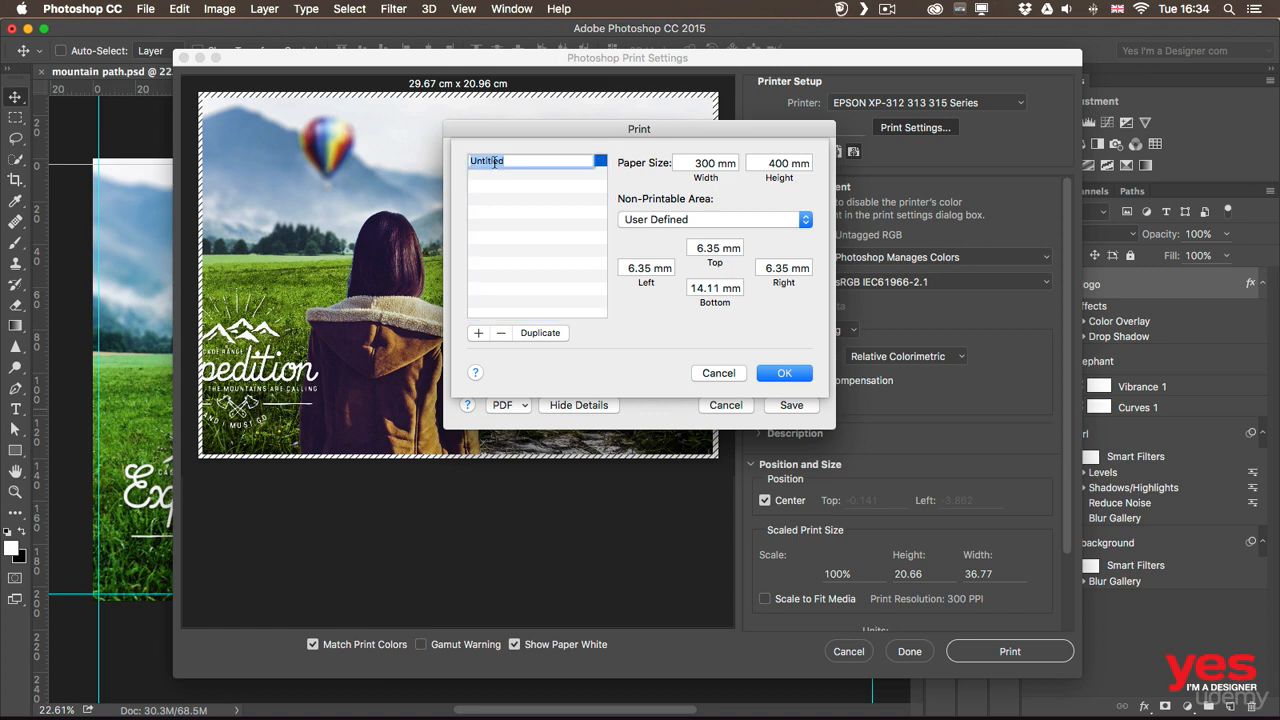
{"action": "type", "text": "Custom size"}
{"action": "left_click", "coordinate": [779, 373]}
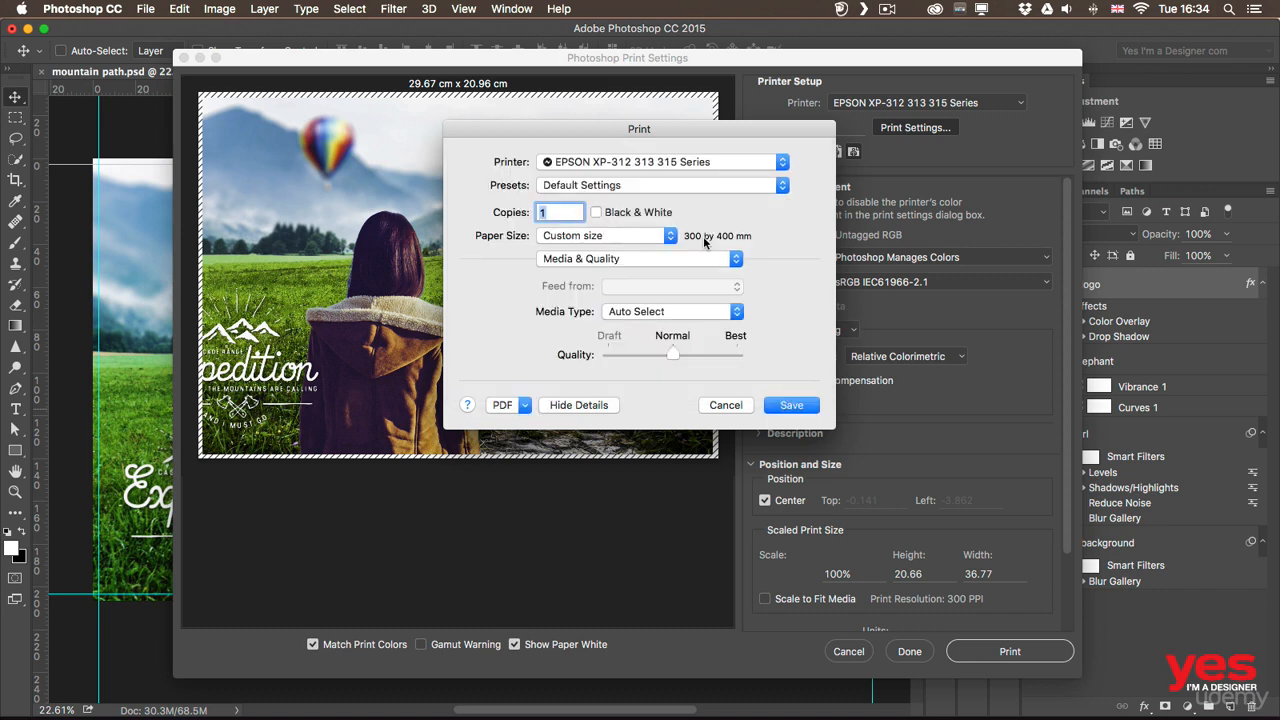
{"action": "left_click", "coordinate": [789, 407]}
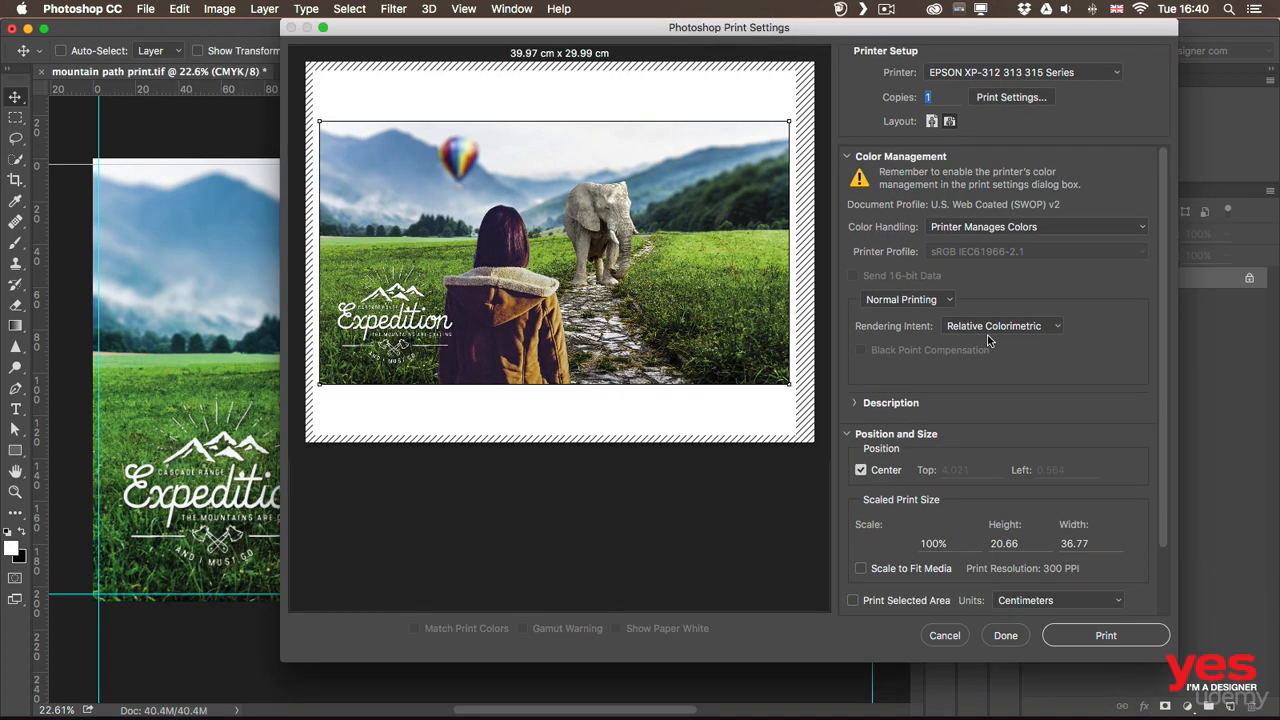
Step: Set the print bleed to 3 mm and turn on corner crop marks
{"action": "scroll", "coordinate": [988, 341], "scroll_direction": "down", "scroll_amount": 3}
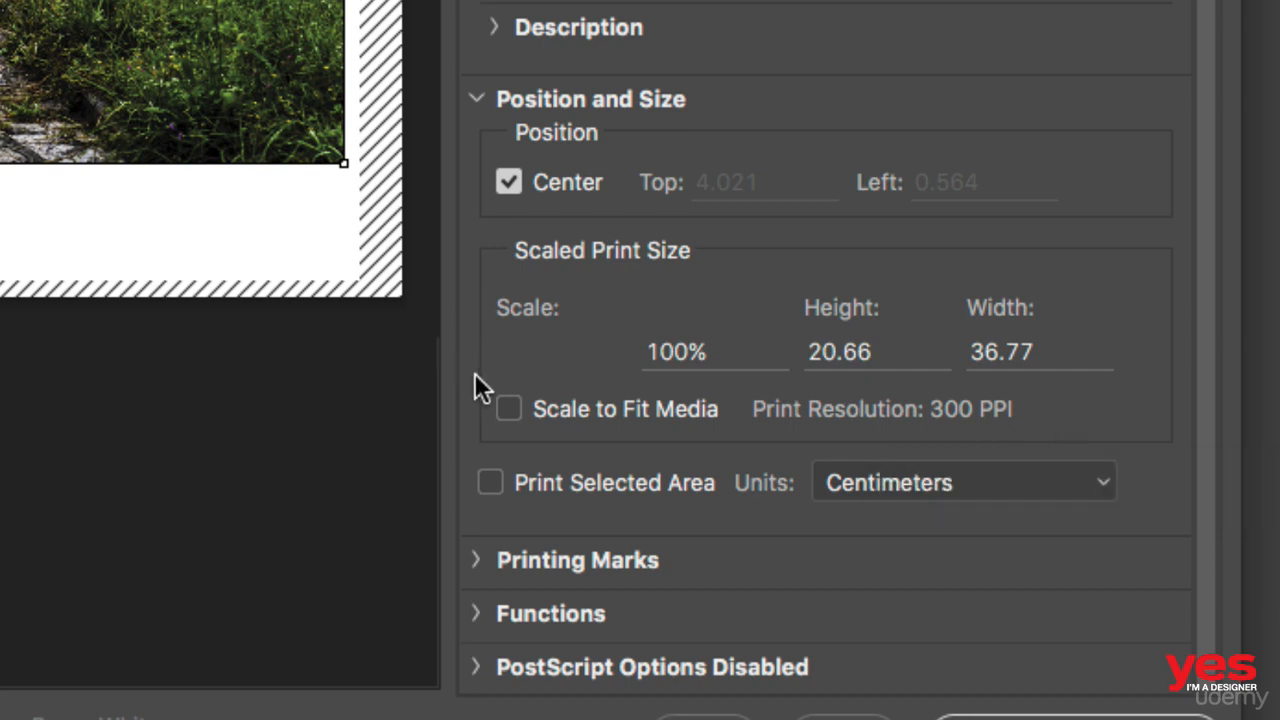
{"action": "left_click", "coordinate": [477, 614]}
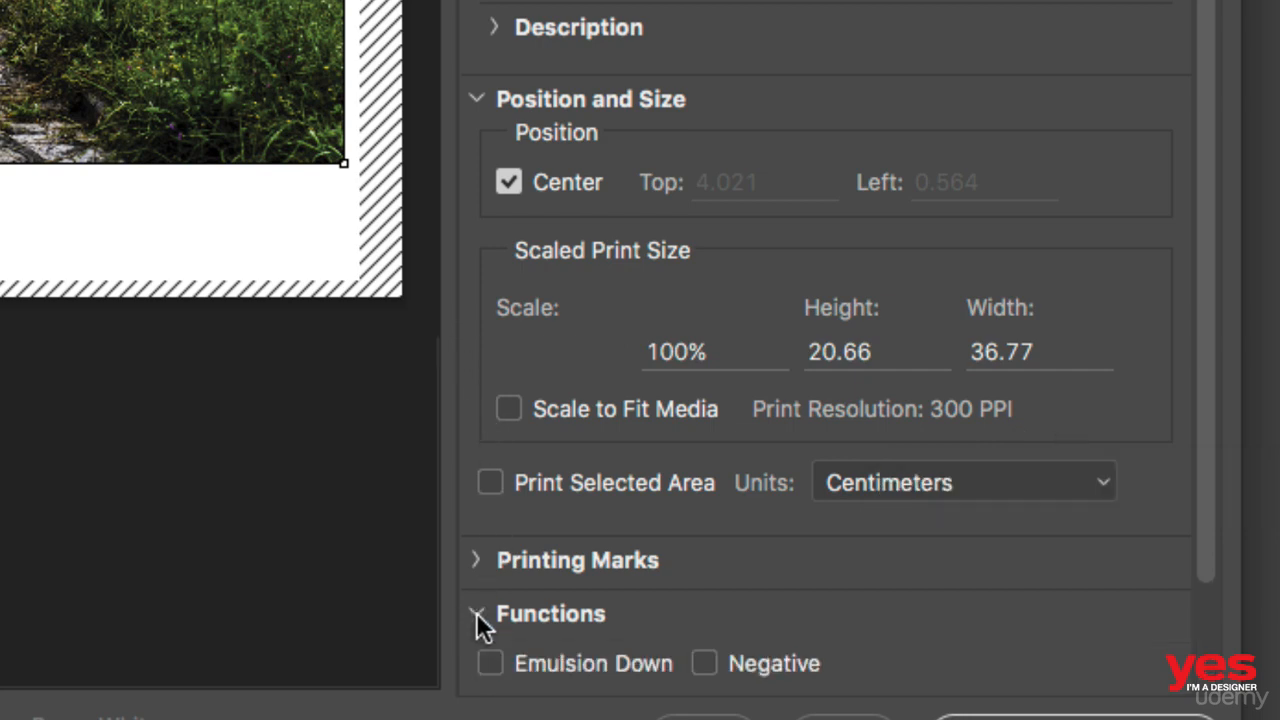
{"action": "scroll", "coordinate": [861, 525], "scroll_direction": "down", "scroll_amount": 3}
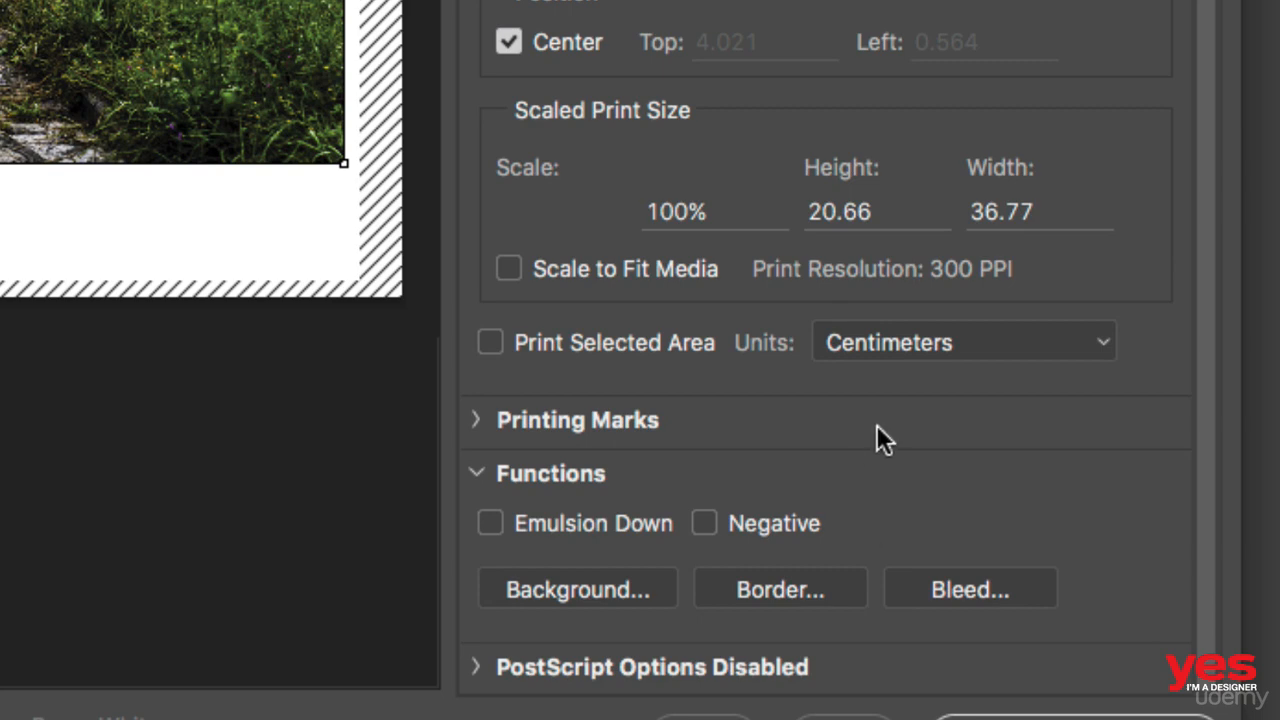
{"action": "left_click", "coordinate": [960, 588]}
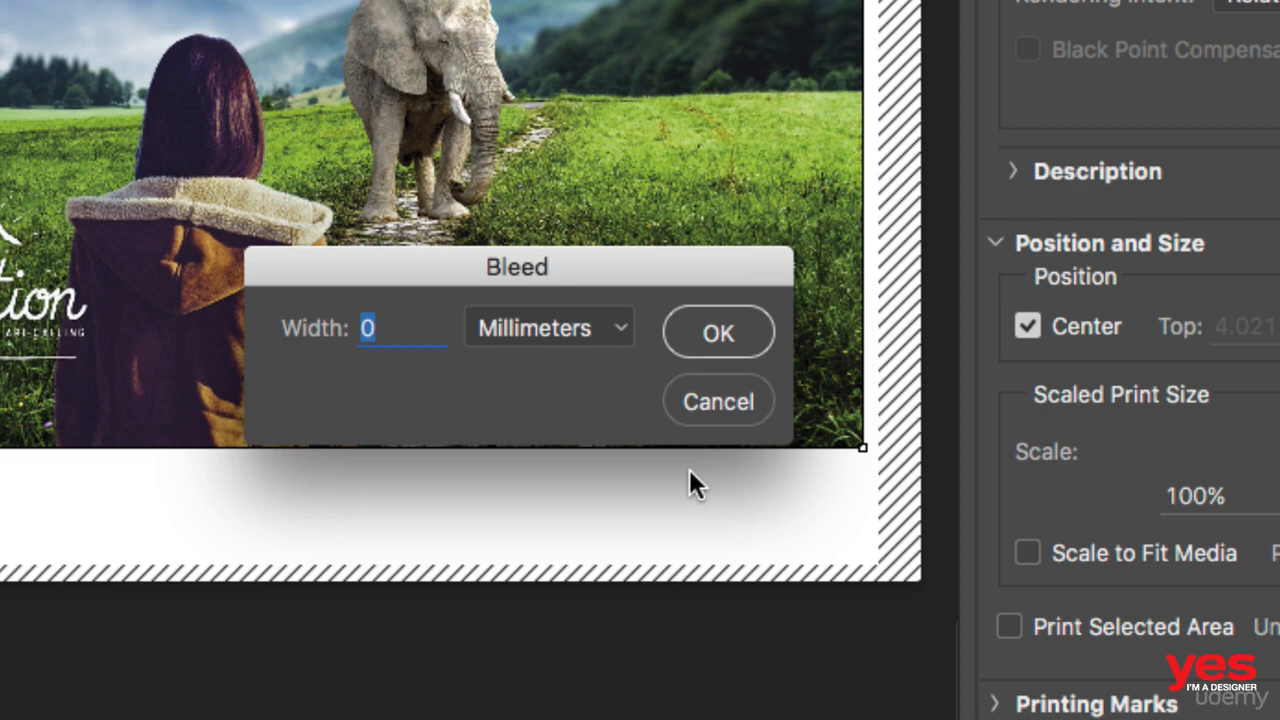
{"action": "type", "text": "3"}
{"action": "left_click", "coordinate": [710, 338]}
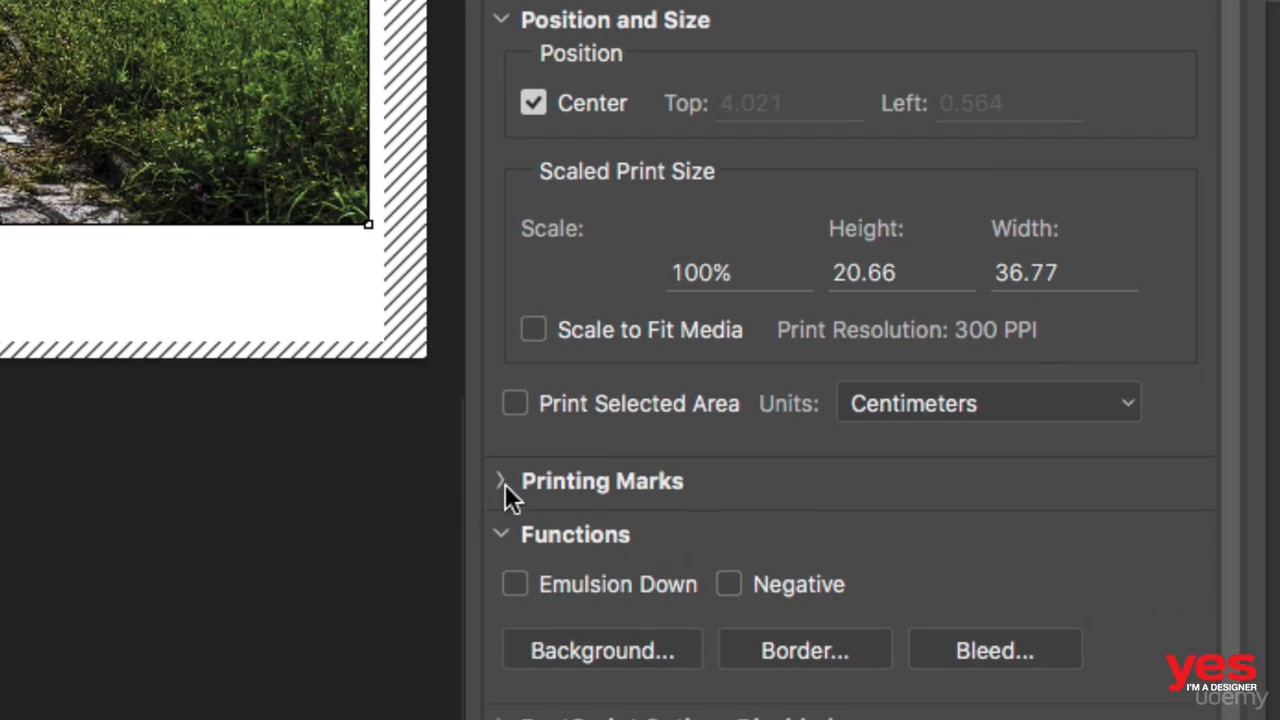
{"action": "left_click", "coordinate": [503, 481]}
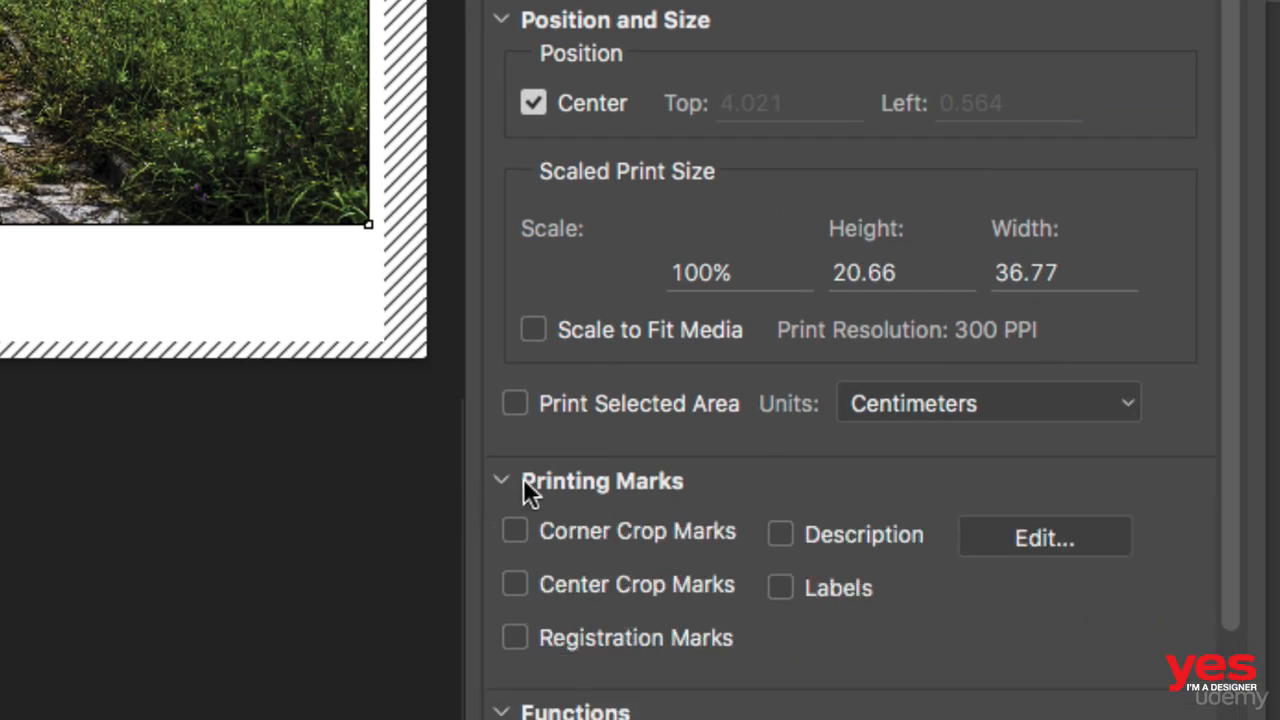
{"action": "left_click", "coordinate": [513, 533]}
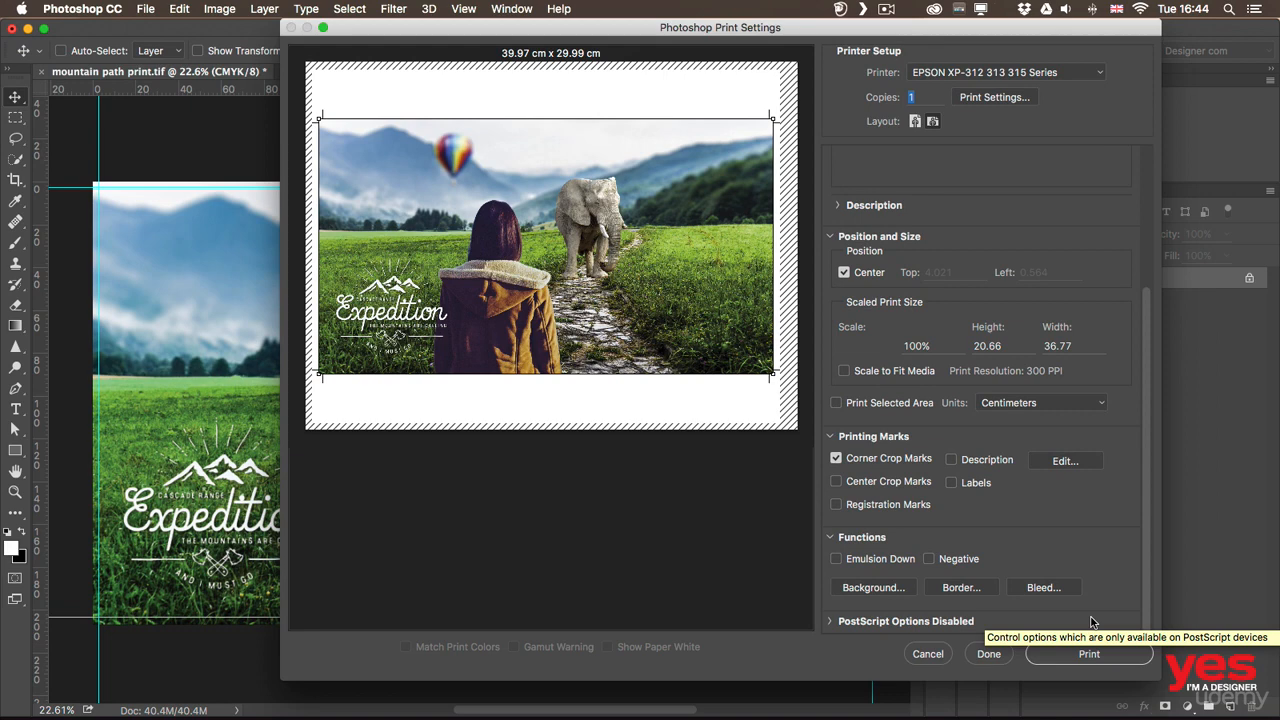
Step: Output the print as a PDF, saving it as mountain path print.pdf in the Selections folder
{"action": "left_click", "coordinate": [1089, 654]}
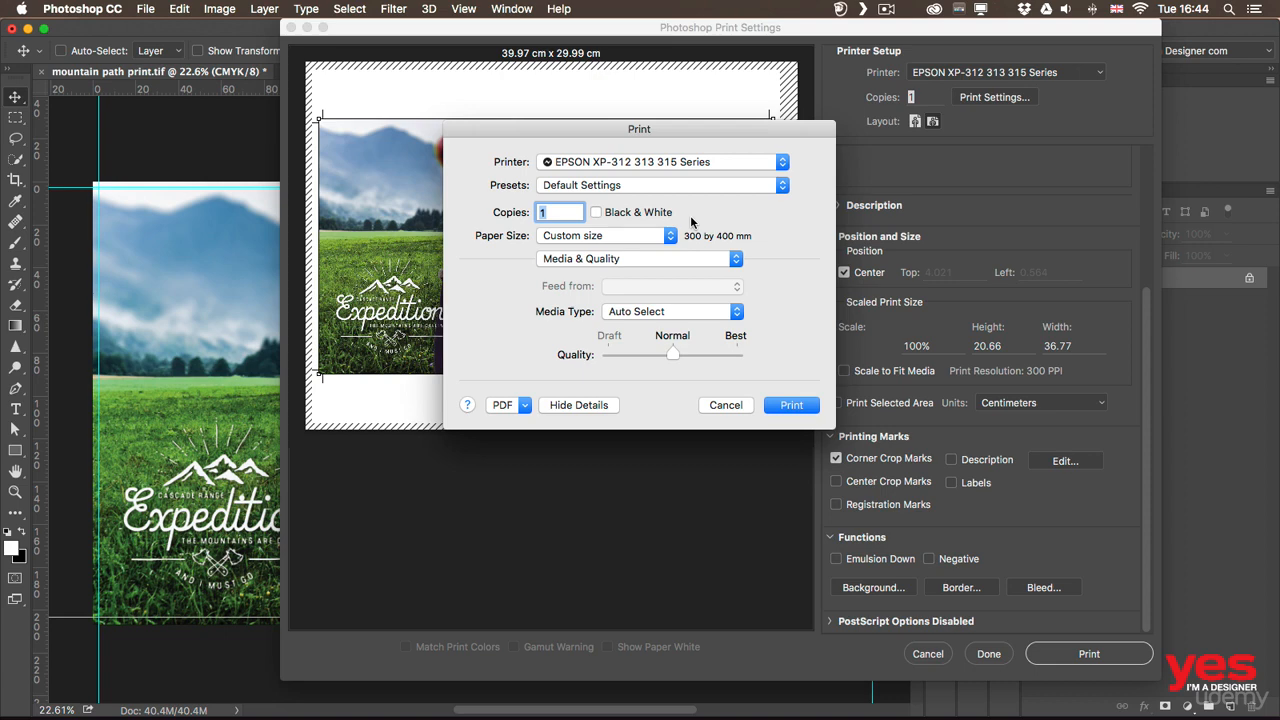
{"action": "left_click", "coordinate": [518, 405]}
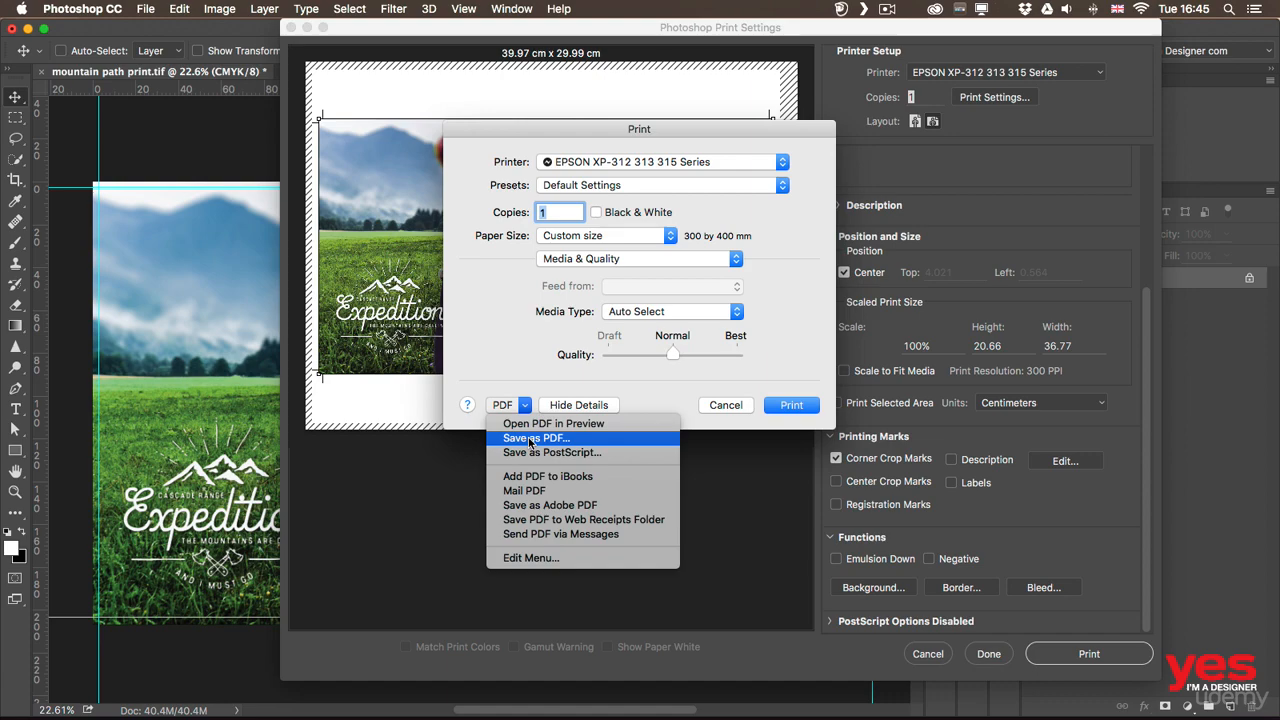
{"action": "left_click", "coordinate": [530, 441]}
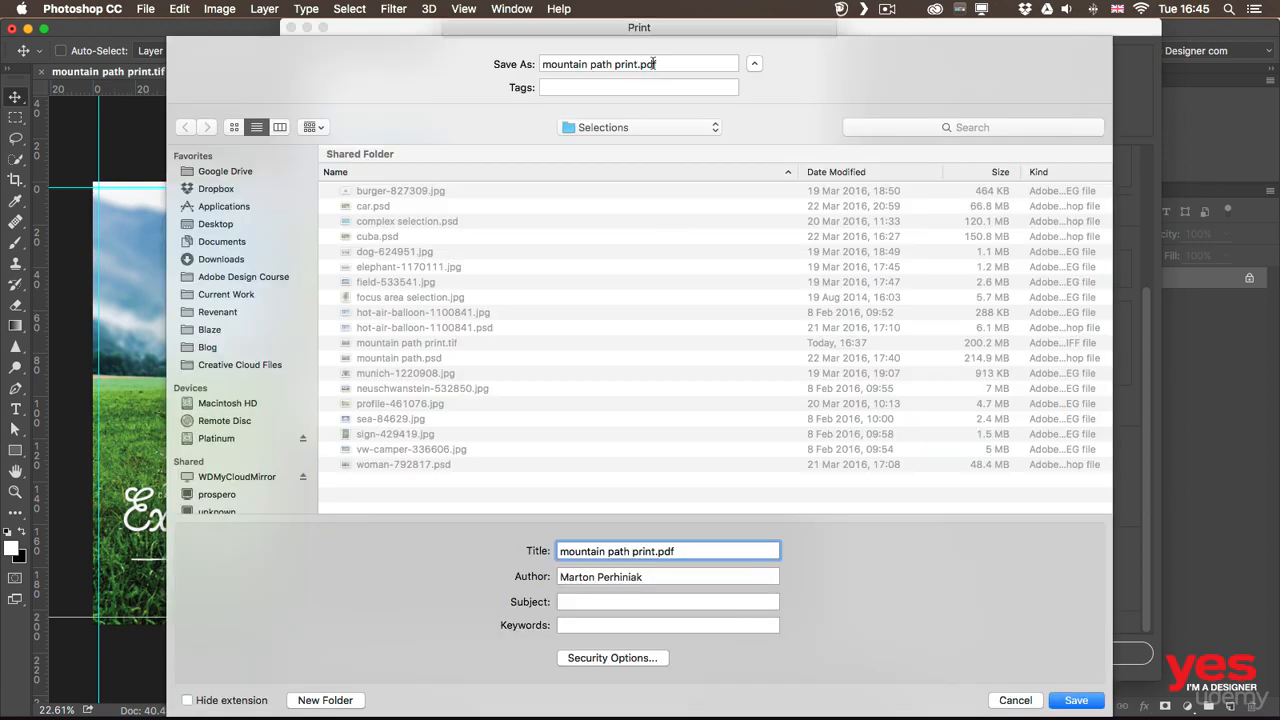
{"action": "left_click", "coordinate": [1087, 703]}
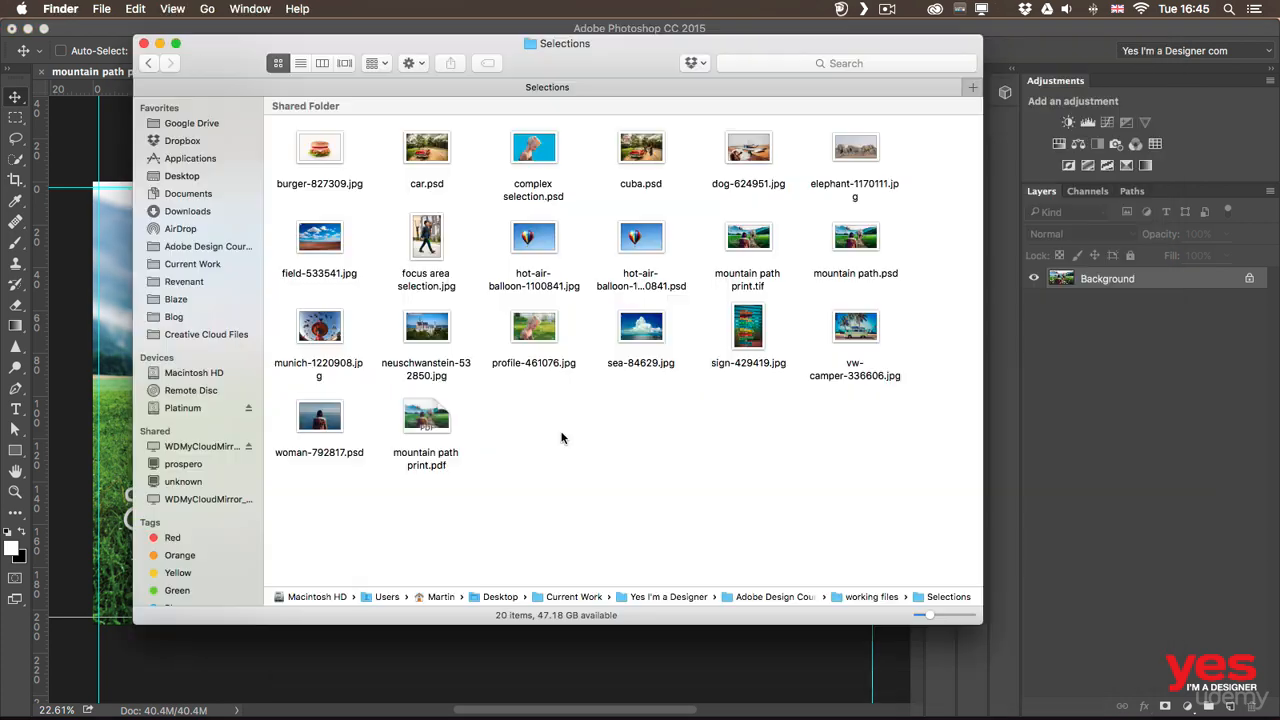
Step: Preview mountain path print.pdf from the Selections folder in Finder to check its crop marks, and return to Photoshop
{"action": "left_click", "coordinate": [447, 418]}
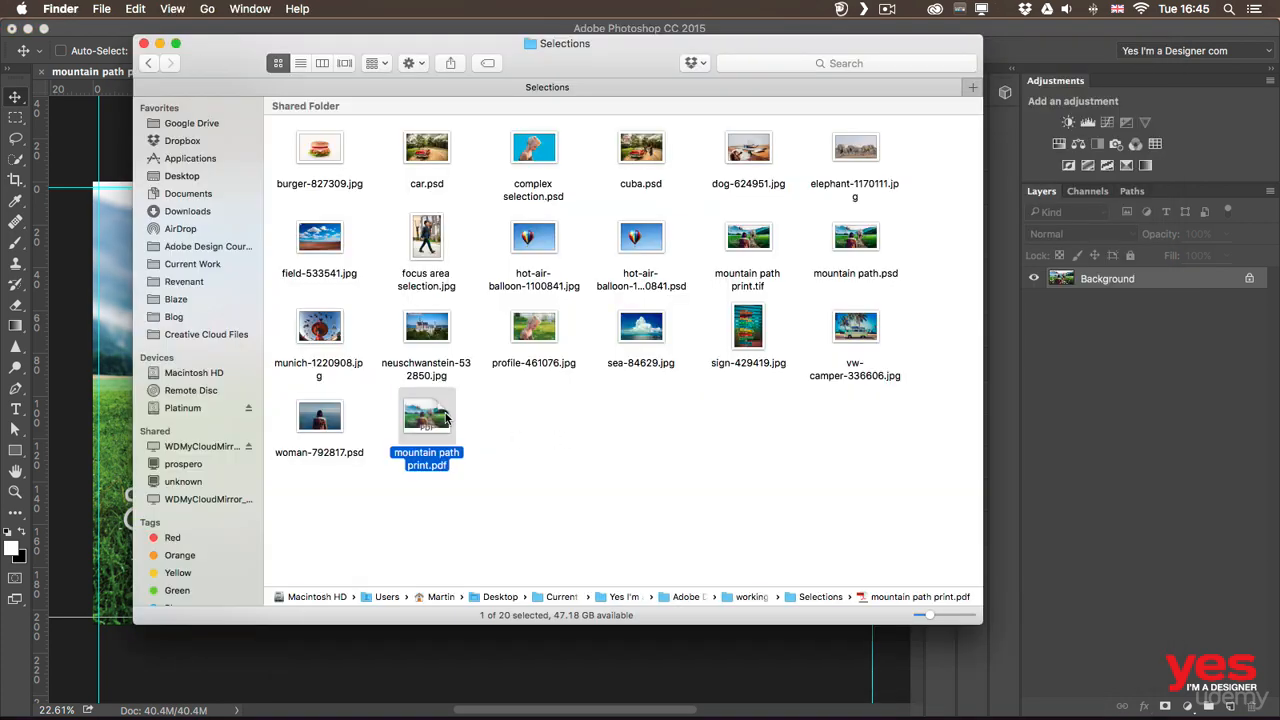
{"action": "key", "text": "space"}
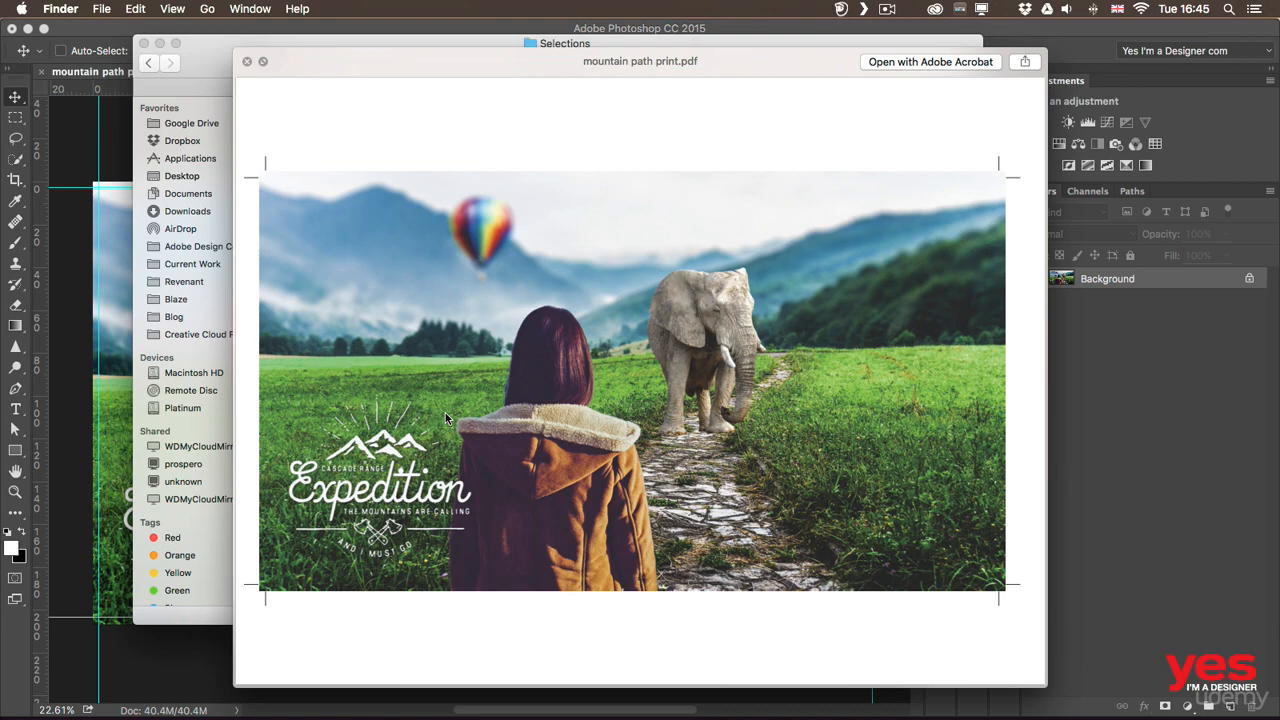
{"action": "key", "text": "space"}
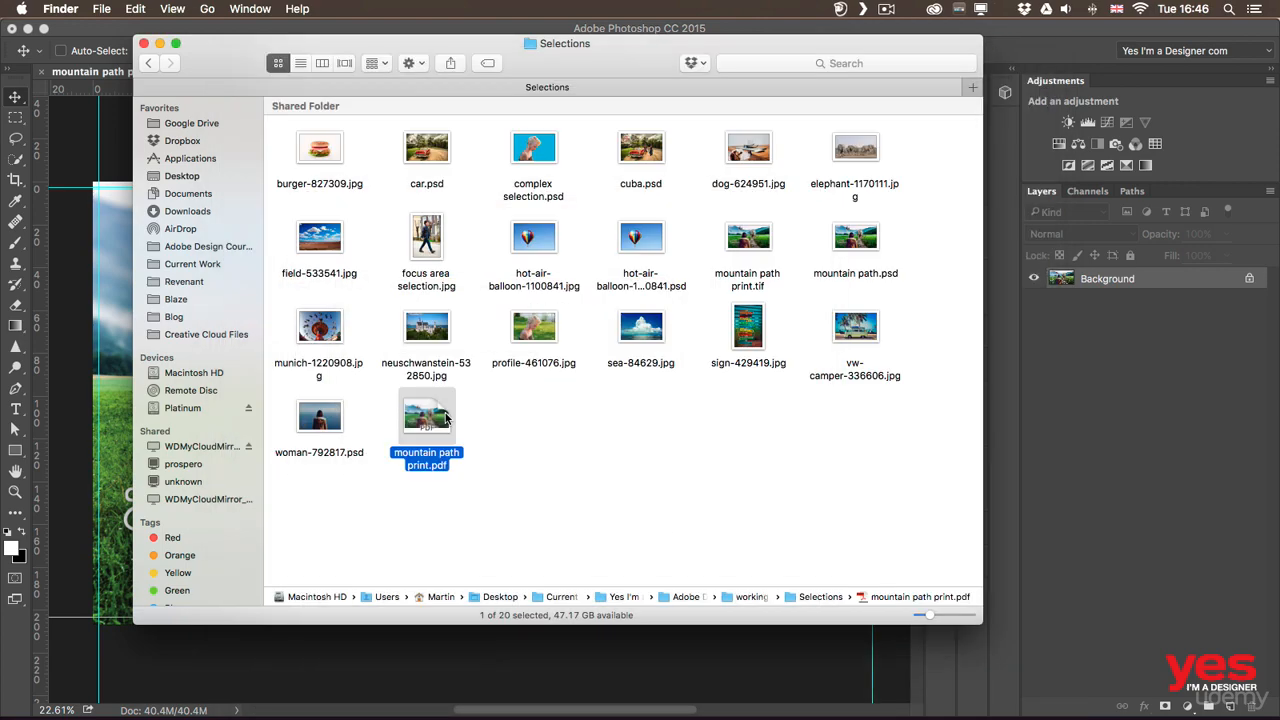
{"action": "left_click", "coordinate": [1161, 387]}
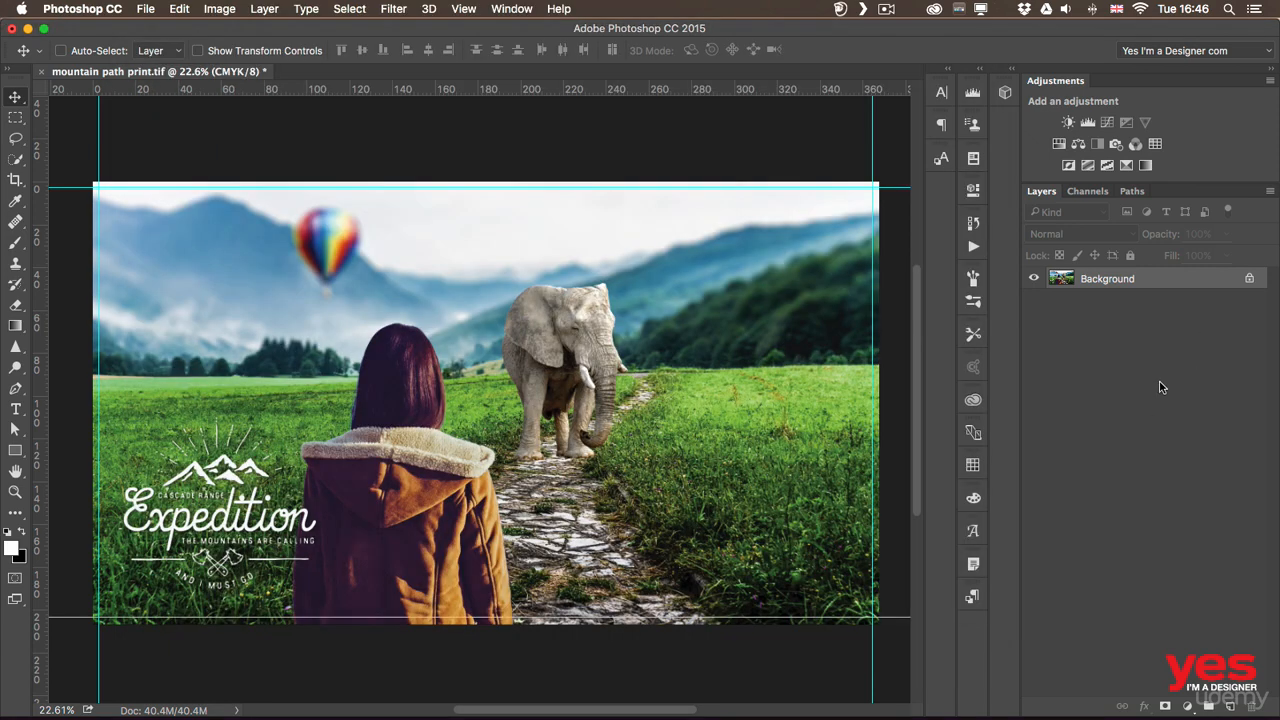